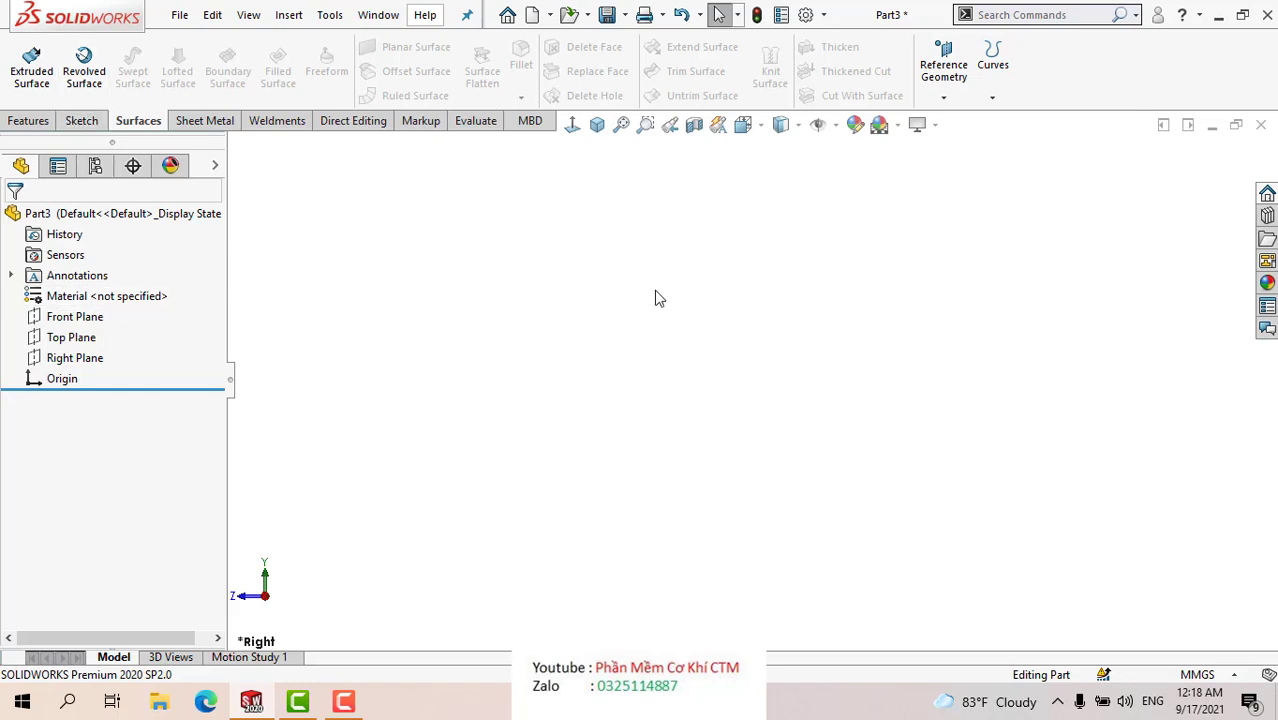
- Select the Front Plane in the FeatureManager tree as the sketch plane
click(92, 318)
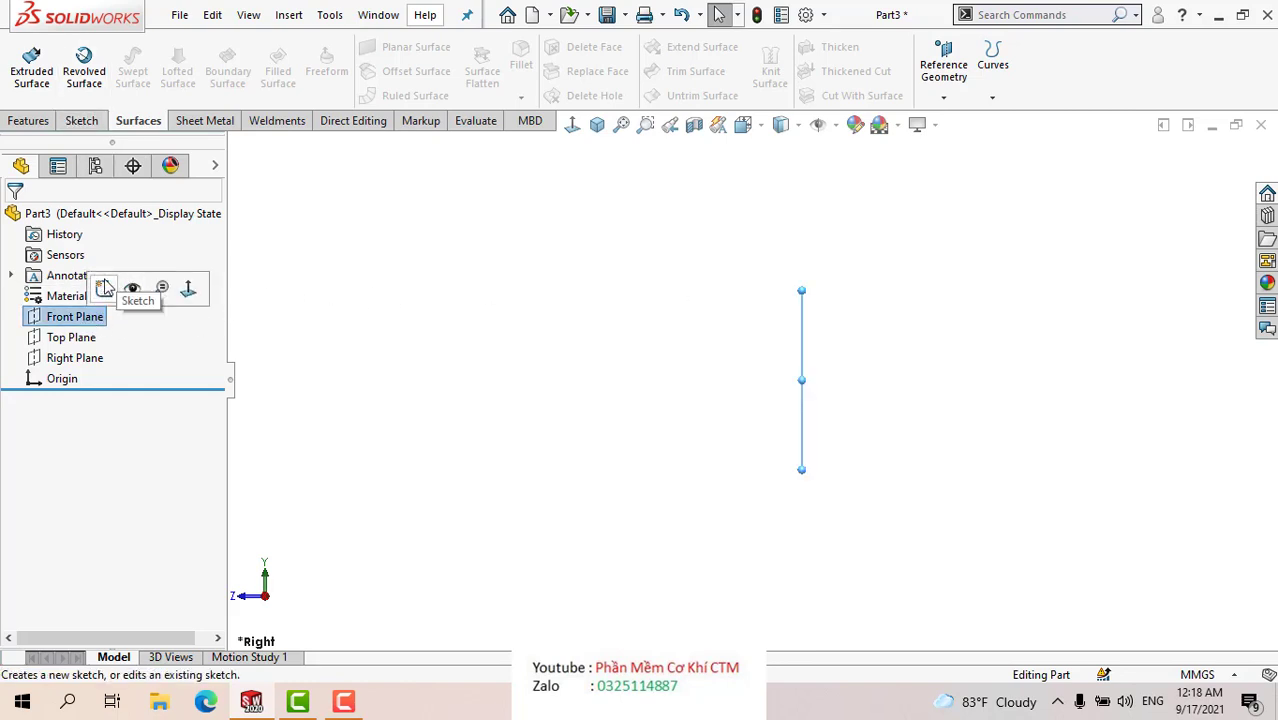
- Start a sketch on the Front Plane and draw a 167.44 mm vertical line ending at the origin
click(103, 288)
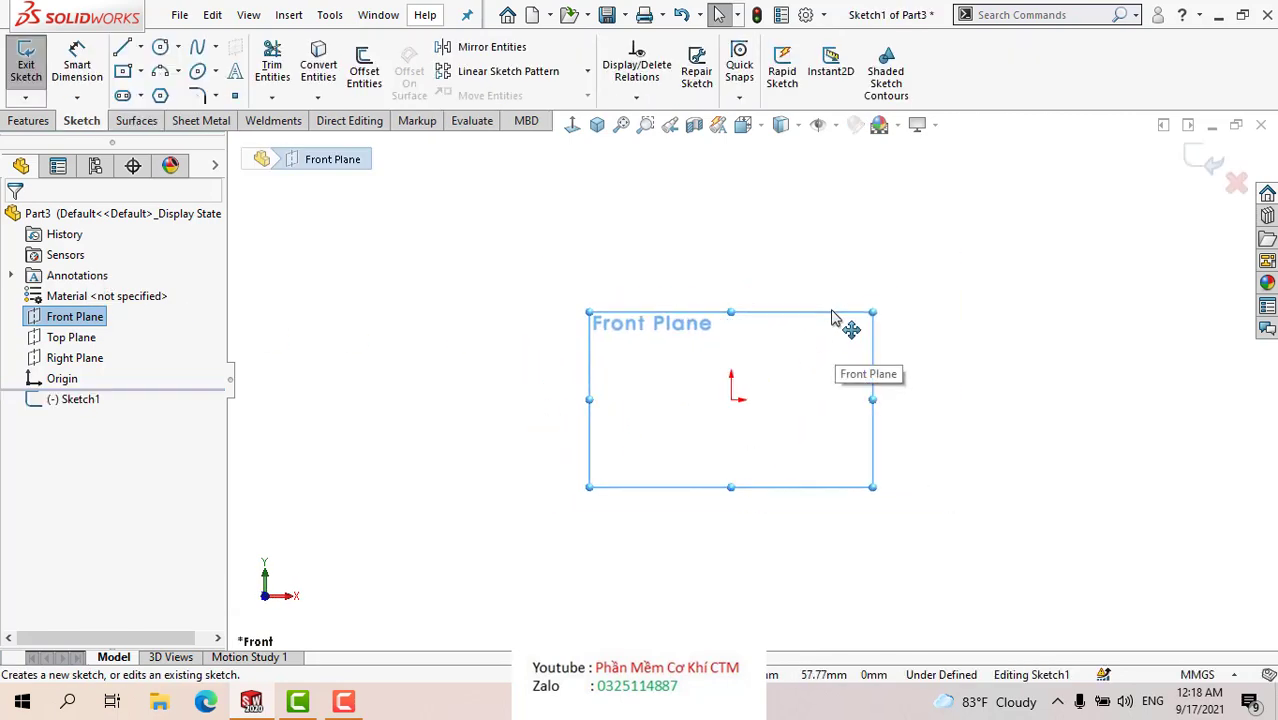
scroll(830, 322, down, 2)
scroll(830, 318, up, 2)
right_drag(963, 288, 925, 287)
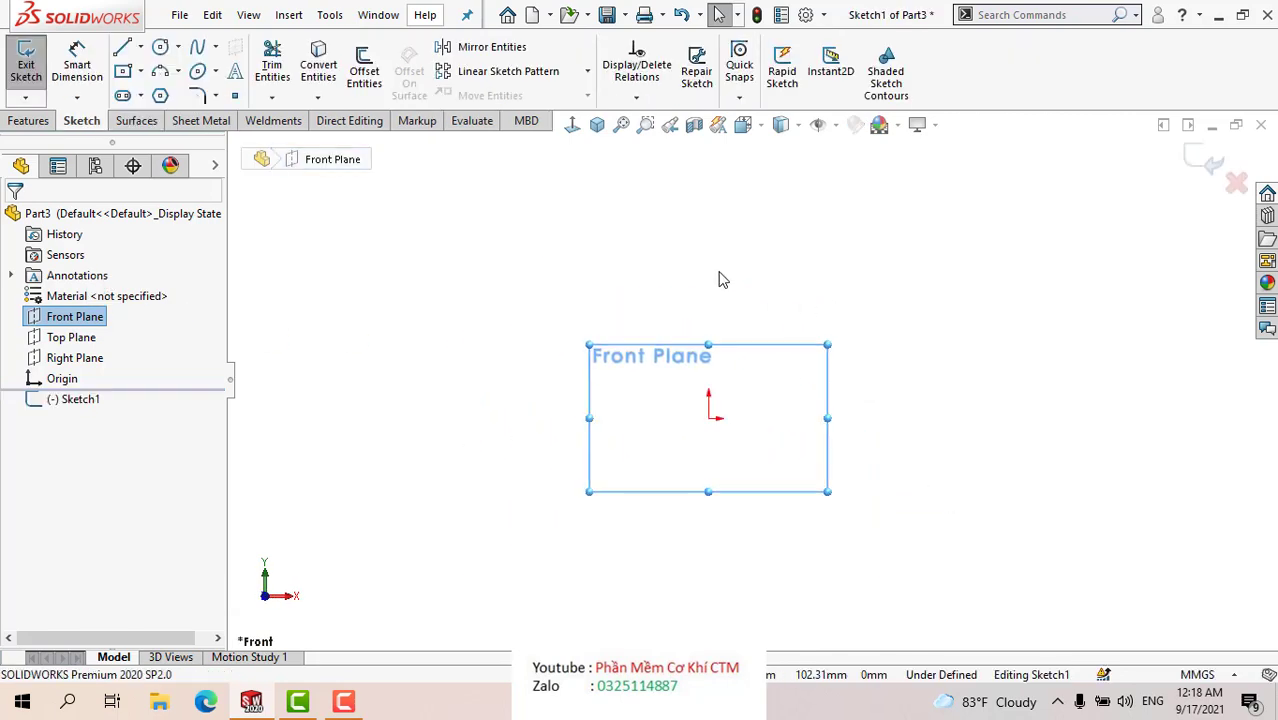
click(709, 195)
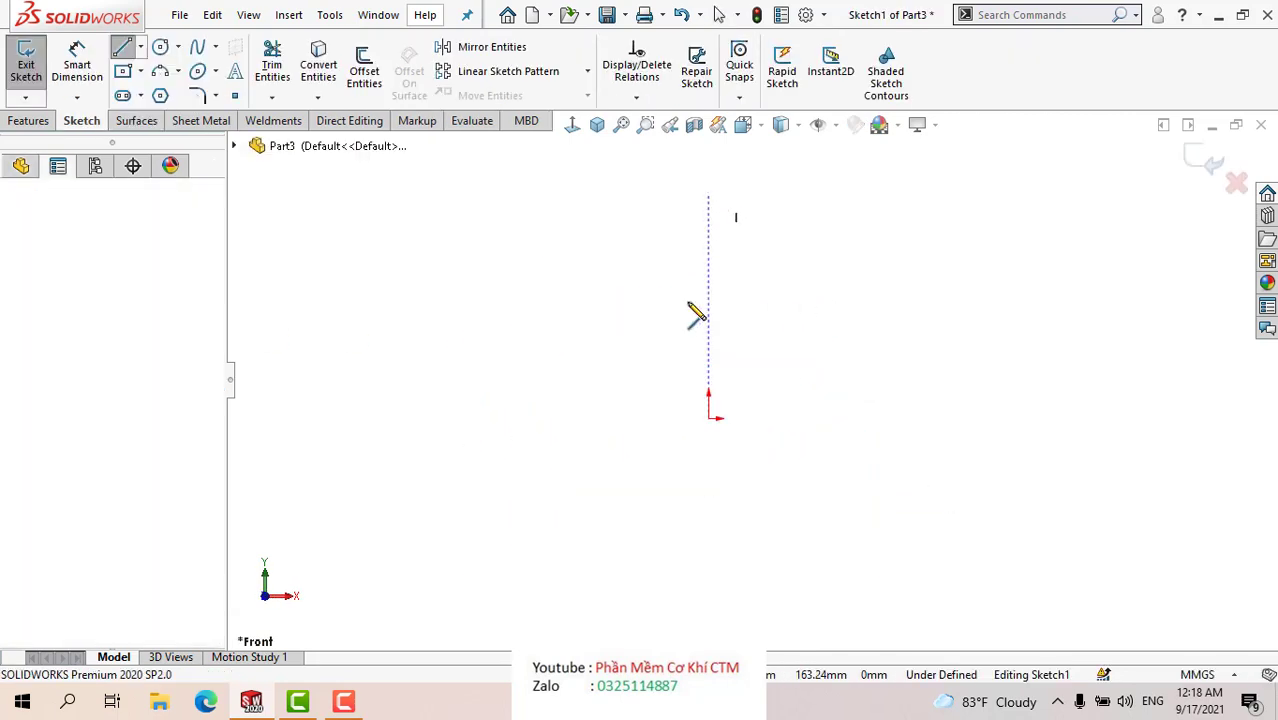
click(710, 420)
key(Escape)
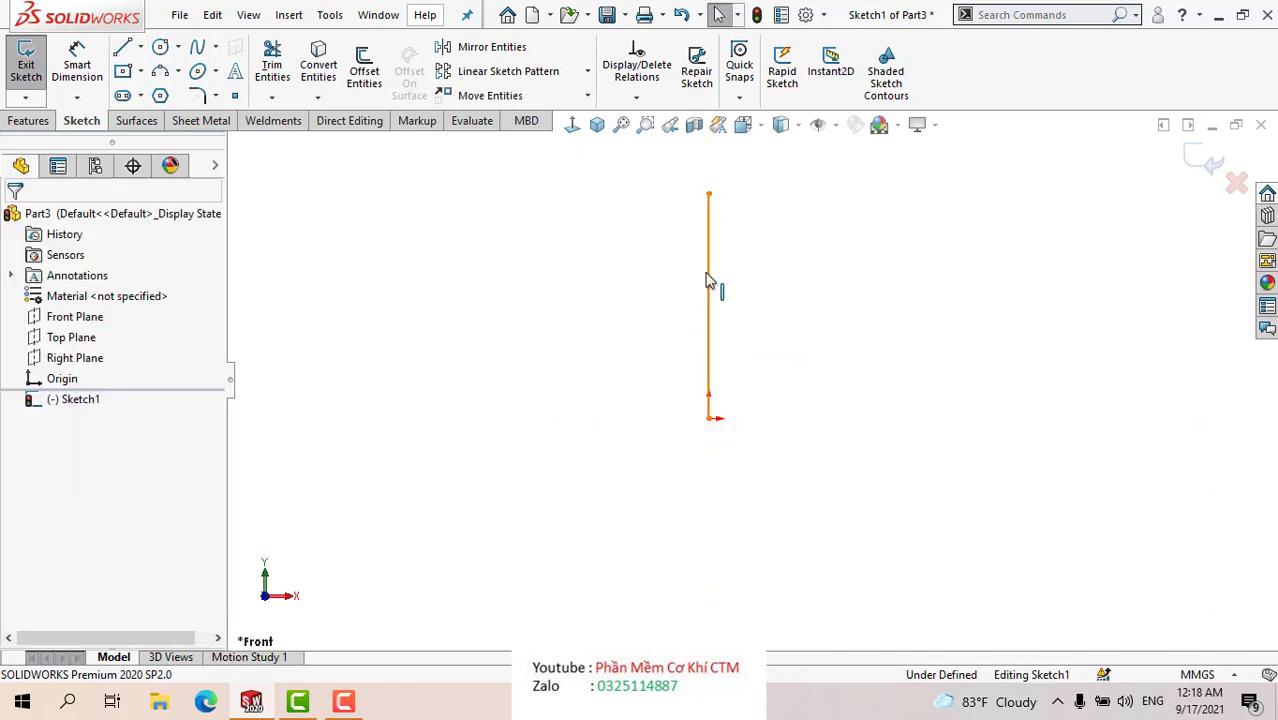
- Convert the vertical line into construction geometry to serve as the axis
click(708, 280)
click(616, 257)
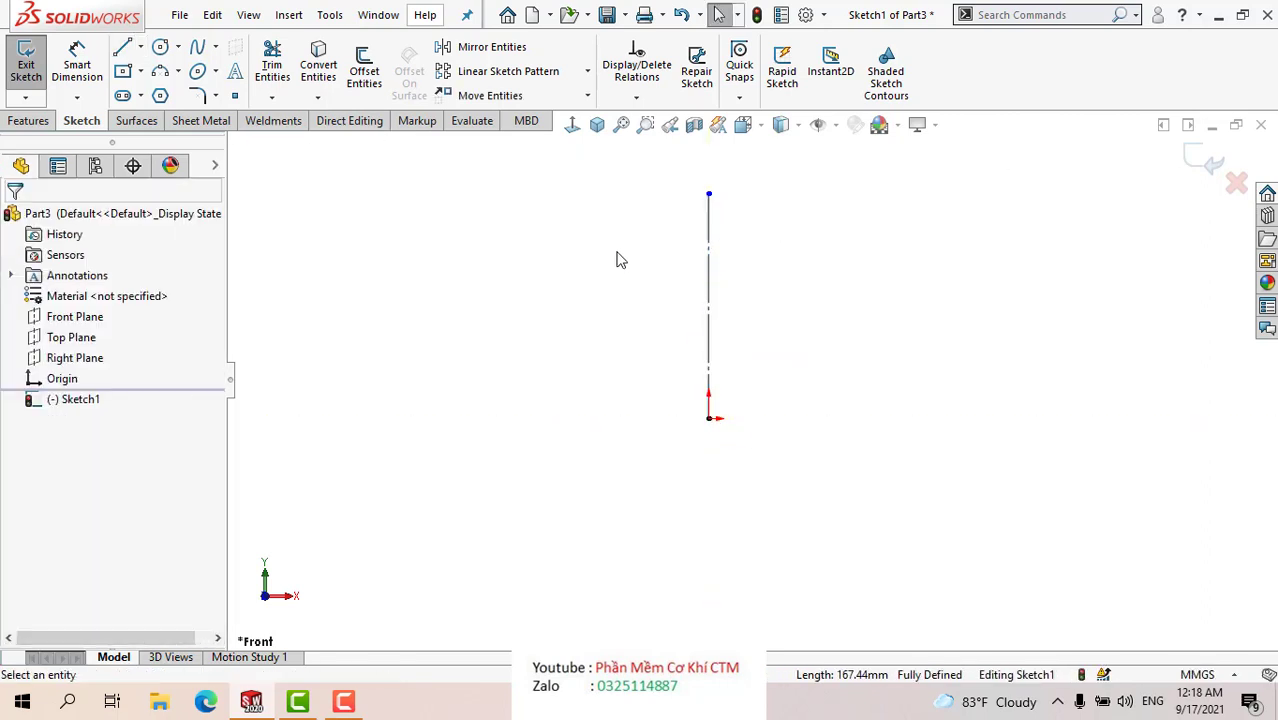
right_drag(624, 260, 575, 288)
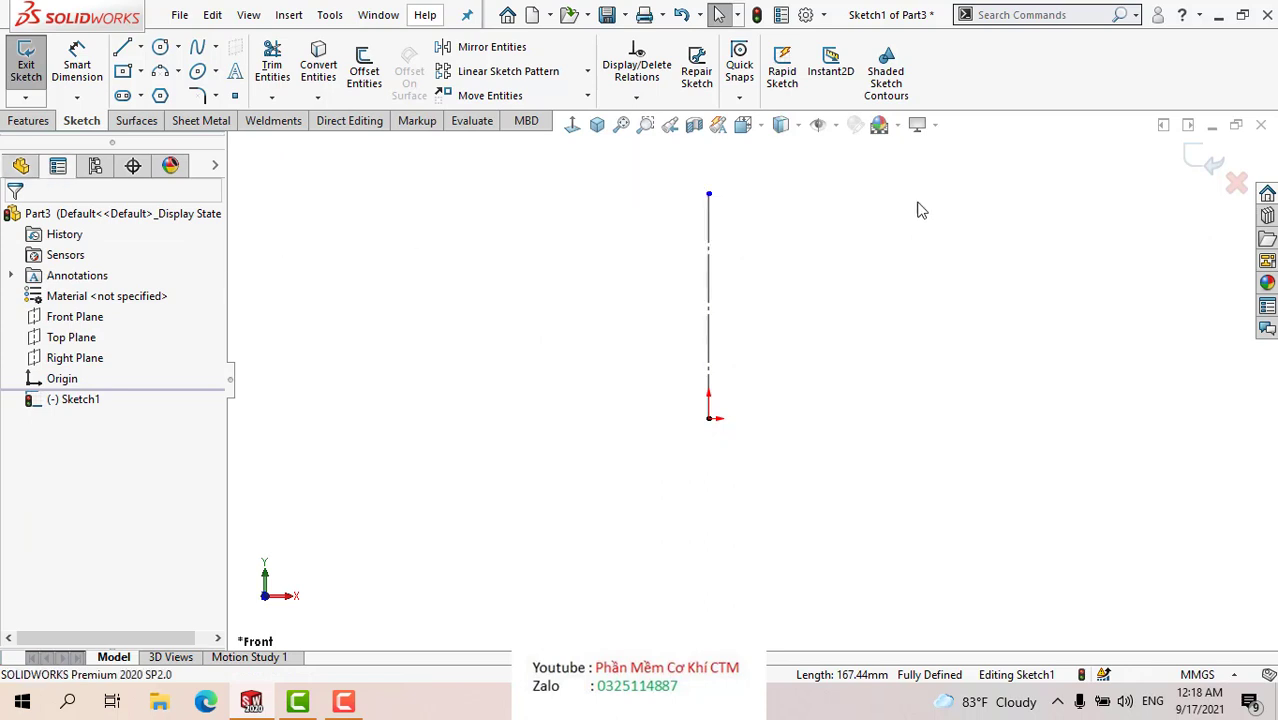
- Draw a two-segment bent open profile right of the axis, then exit Sketch1
click(786, 196)
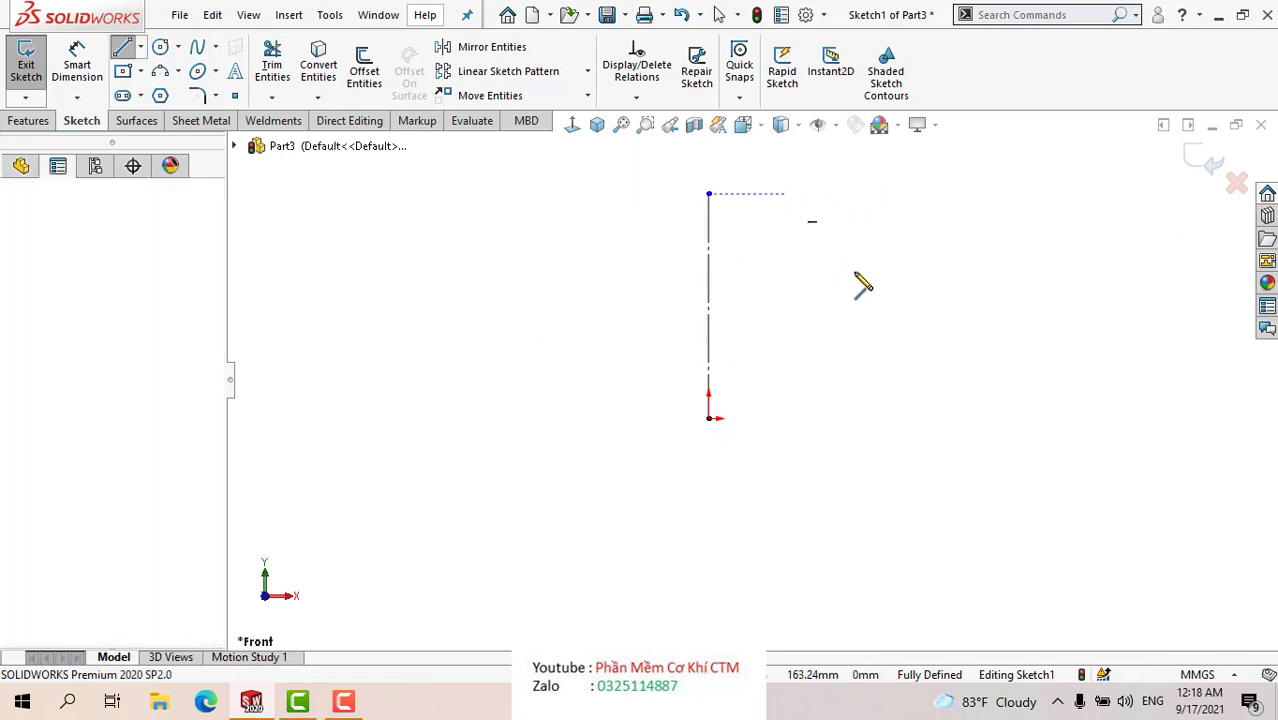
click(854, 272)
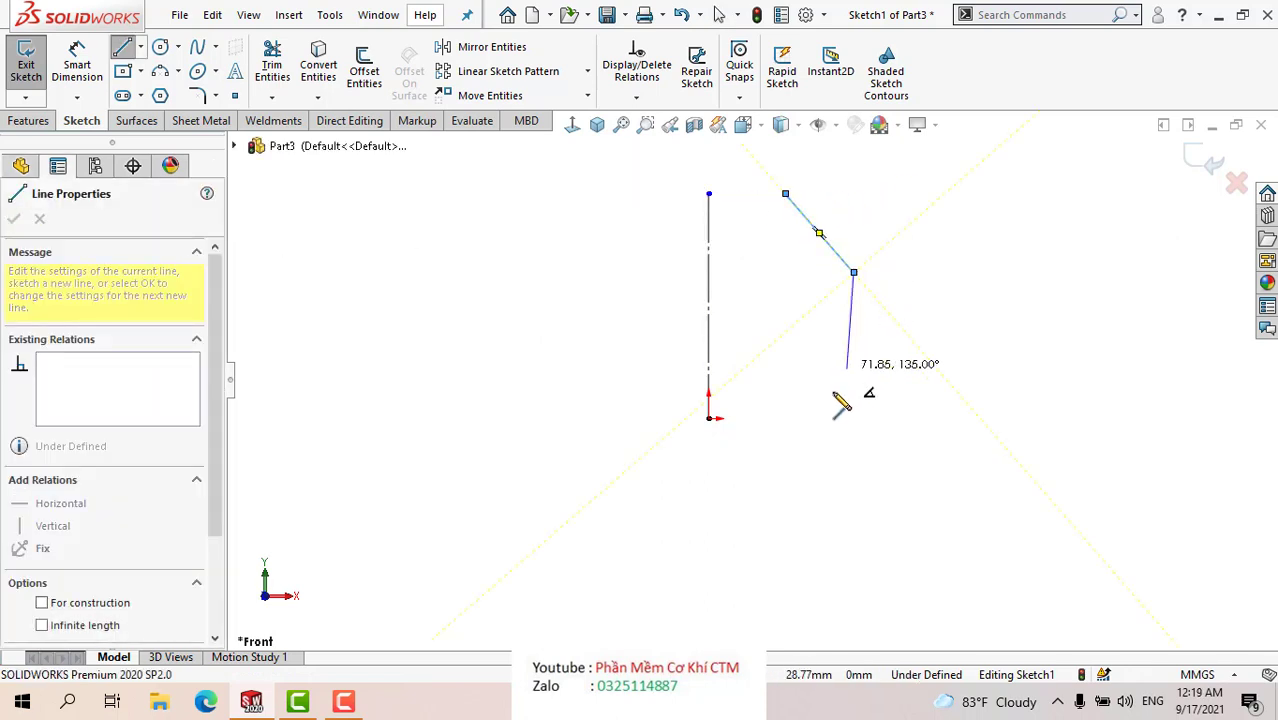
click(800, 419)
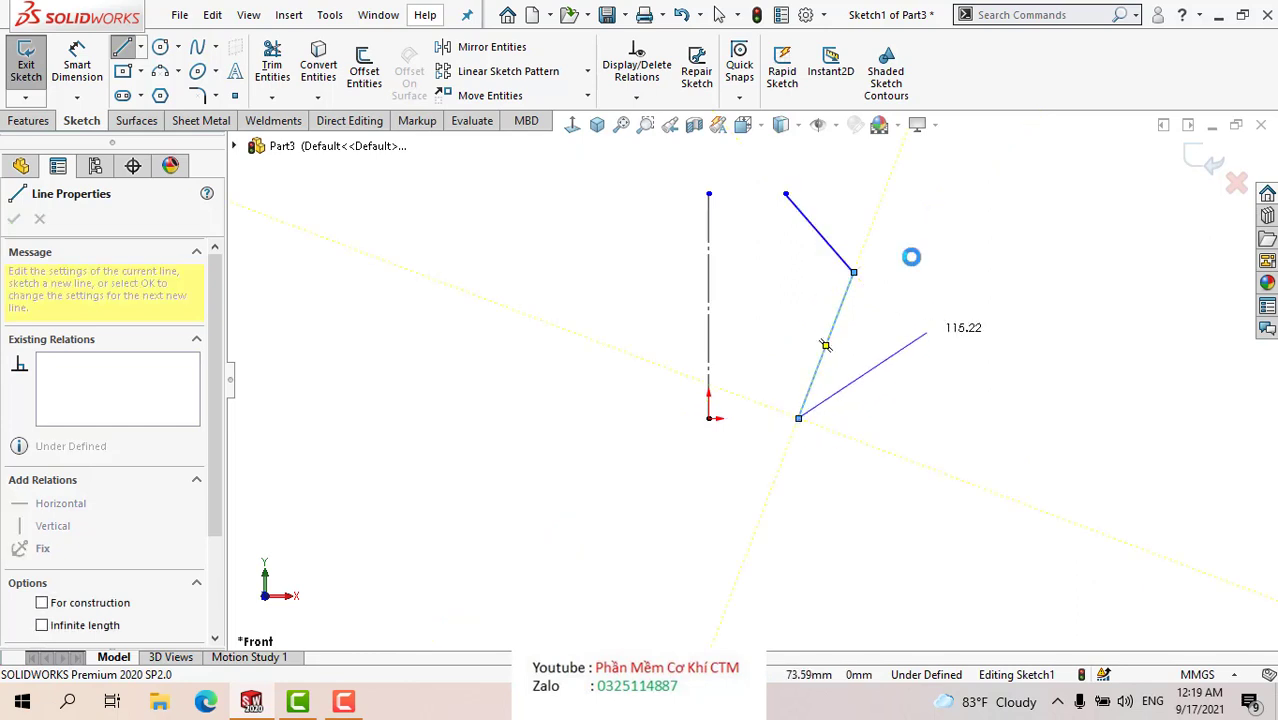
key(Escape)
mouse_move(825, 451)
middle_down()
mouse_move(755, 331)
mouse_move(790, 428)
mouse_move(773, 331)
mouse_move(851, 403)
mouse_move(807, 400)
mouse_move(745, 218)
middle_up()
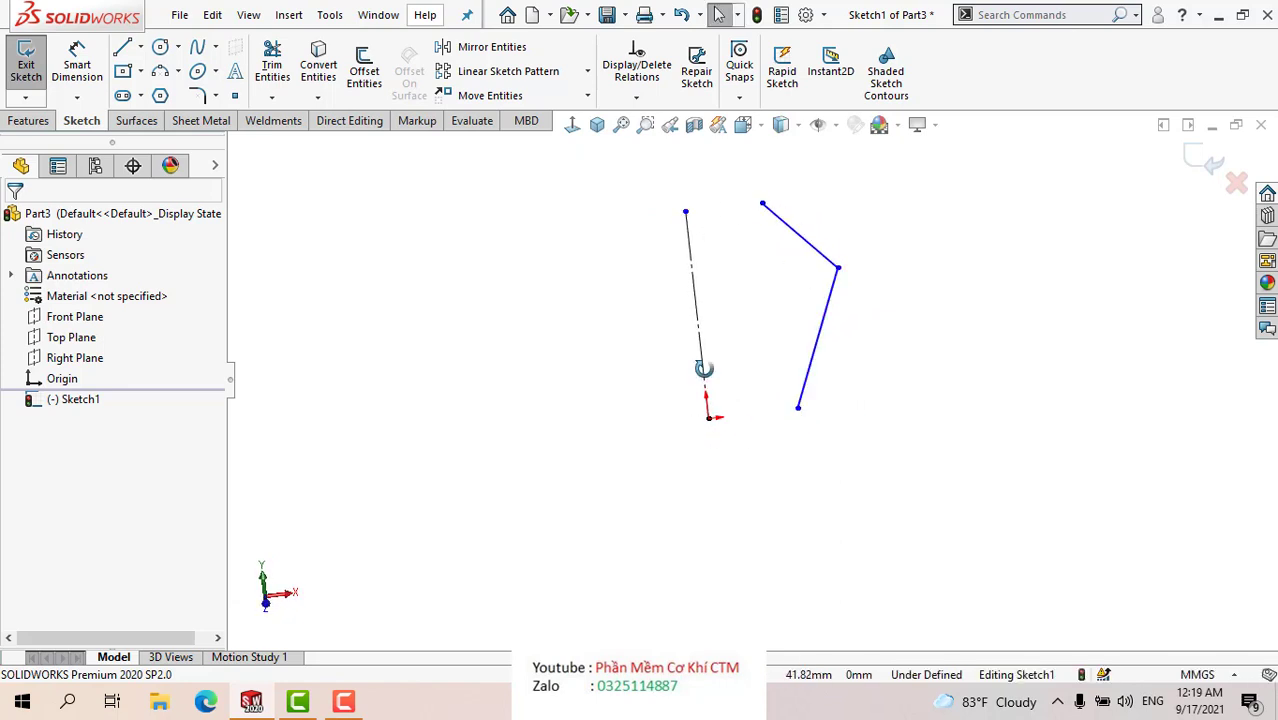
mouse_move(703, 369)
middle_down()
mouse_move(694, 434)
mouse_move(694, 423)
middle_up()
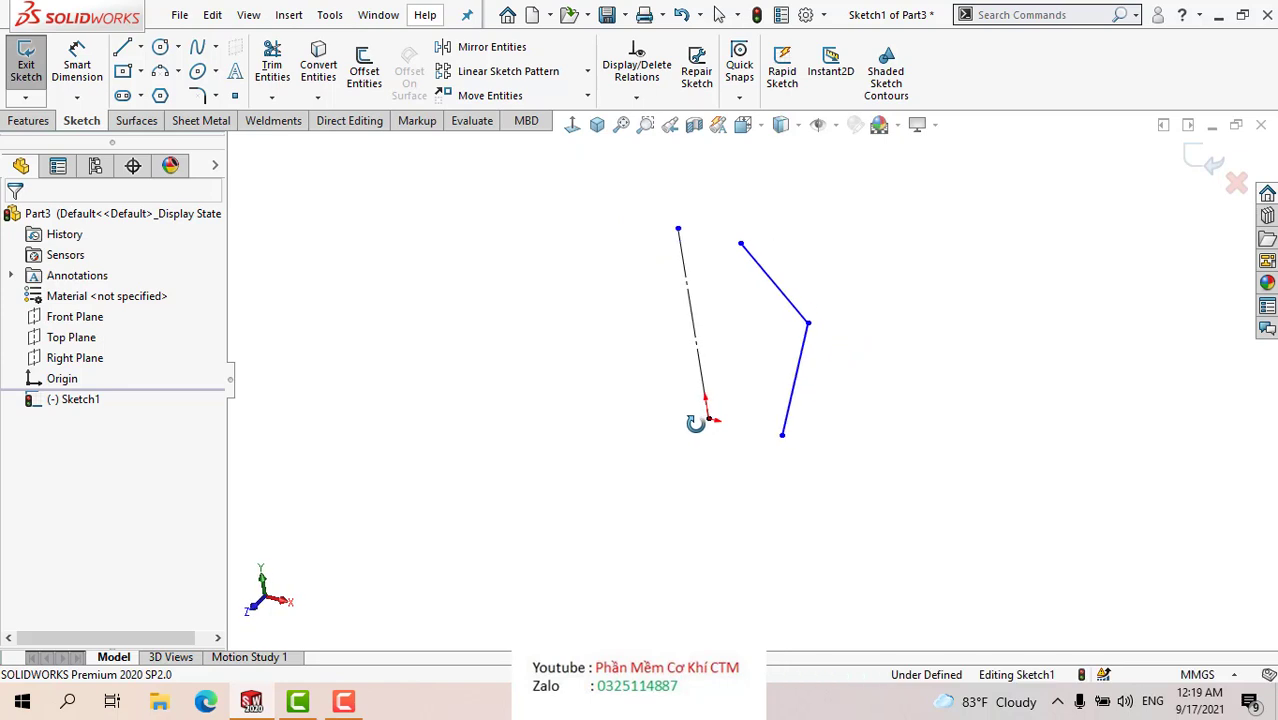
click(1192, 160)
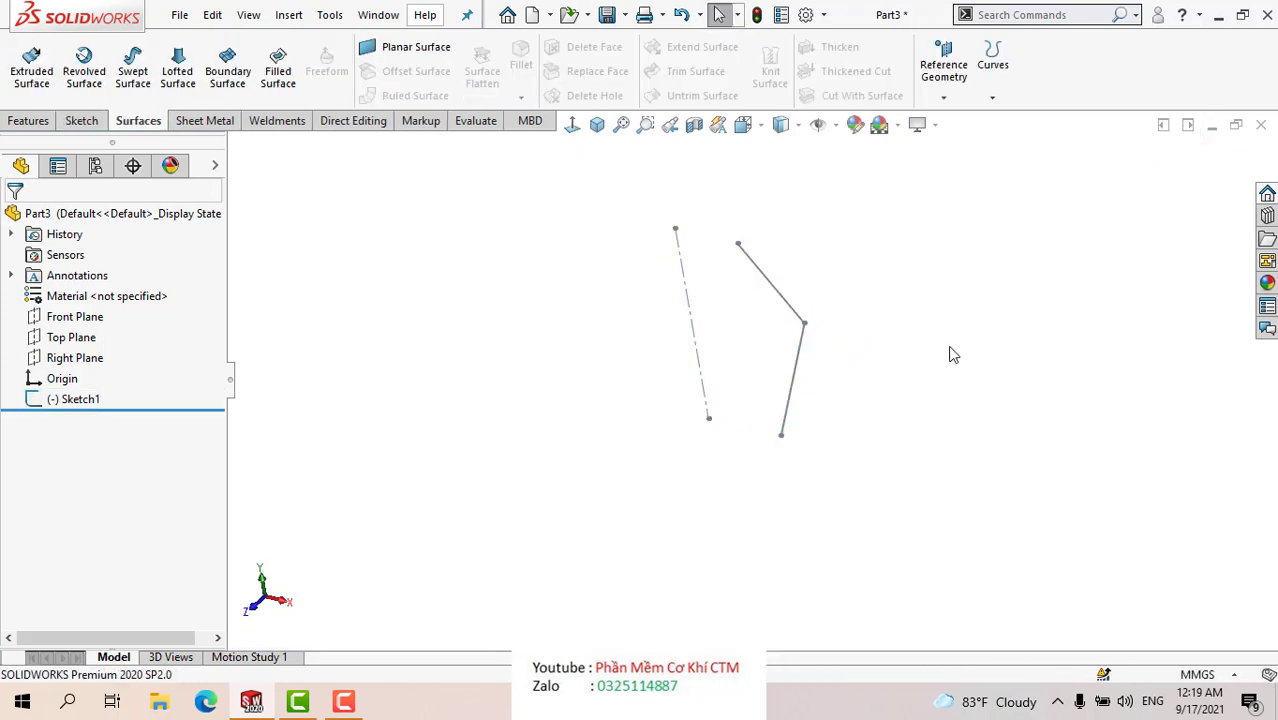
- Revolve Sketch1 as a surface around Line1, previewing a Blind 360° surface
mouse_move(950, 354)
middle_down()
mouse_move(931, 273)
mouse_move(948, 328)
middle_up()
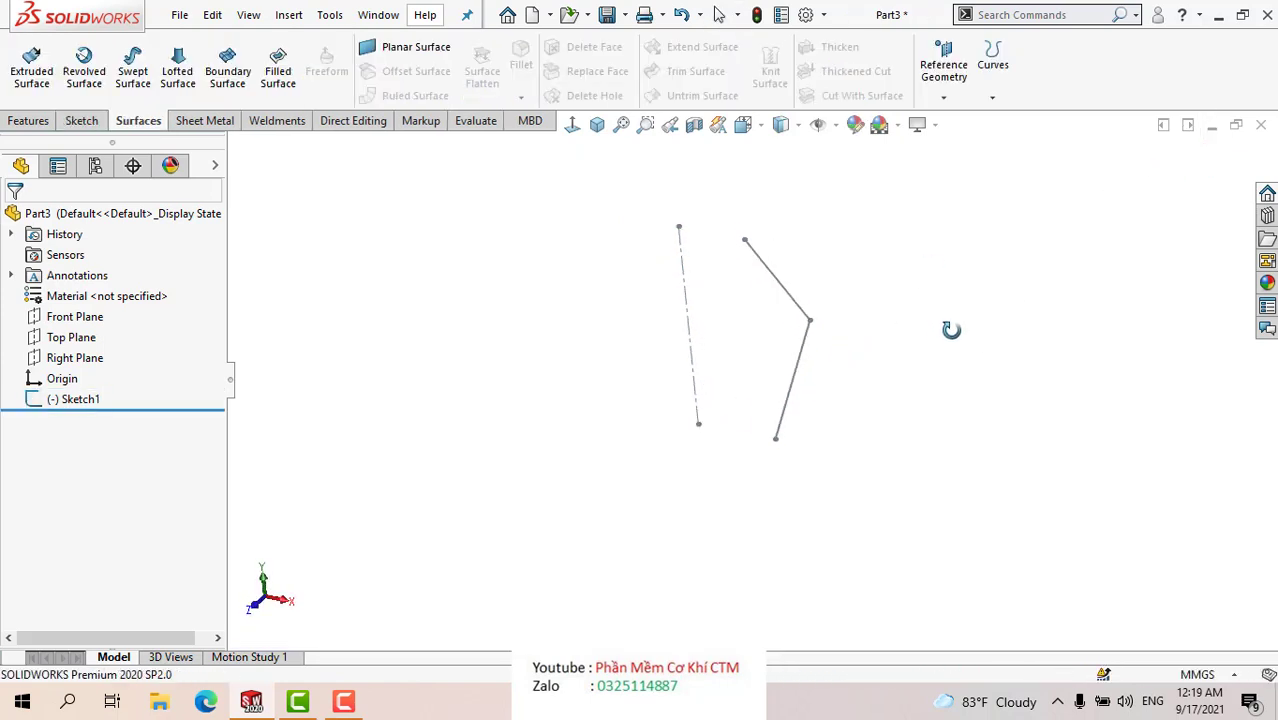
click(86, 75)
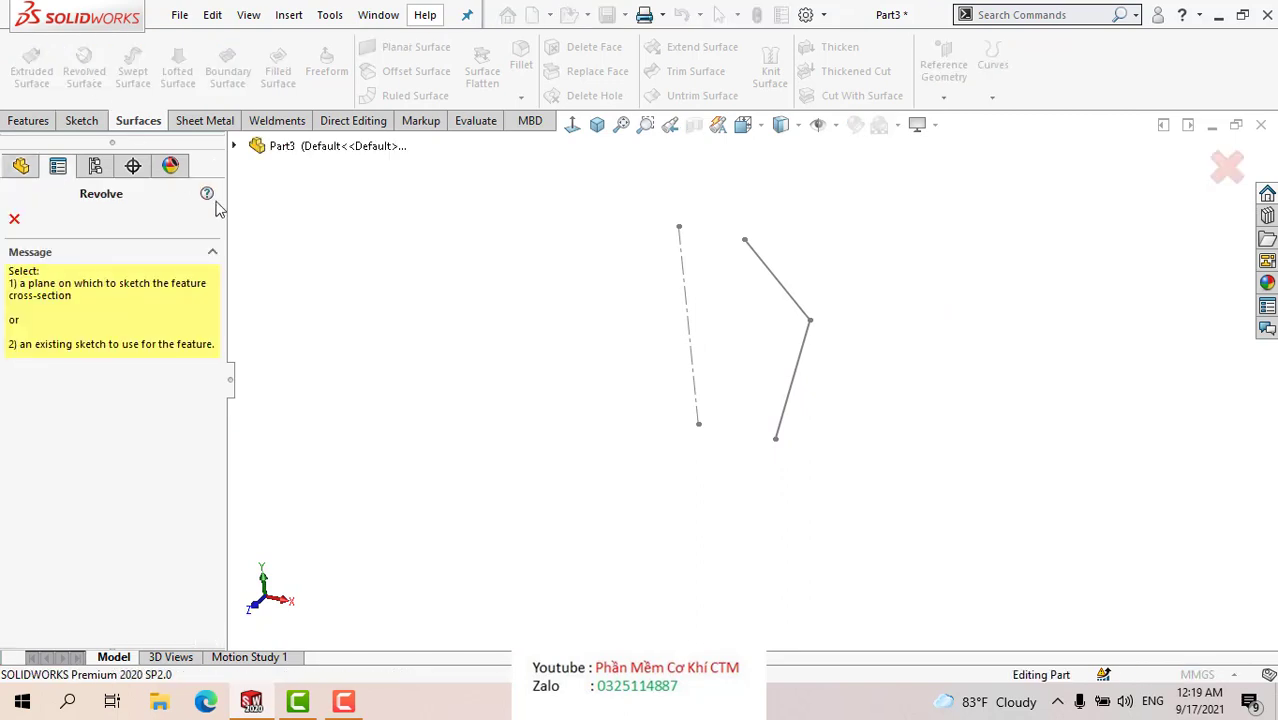
click(679, 262)
mouse_move(598, 303)
middle_down()
mouse_move(498, 224)
mouse_move(603, 375)
mouse_move(602, 462)
mouse_move(685, 422)
mouse_move(687, 348)
middle_up()
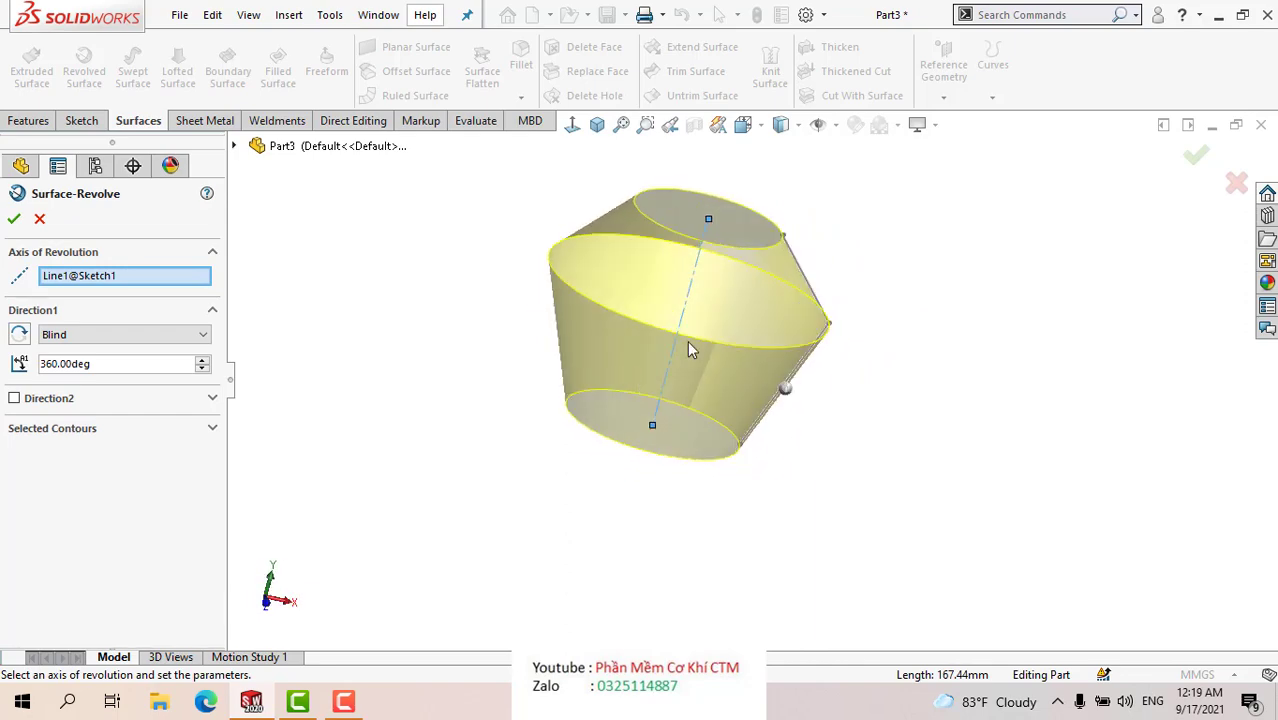
scroll(689, 349, down, 3)
mouse_move(699, 280)
middle_down()
mouse_move(610, 294)
mouse_move(727, 120)
mouse_move(670, 314)
middle_up()
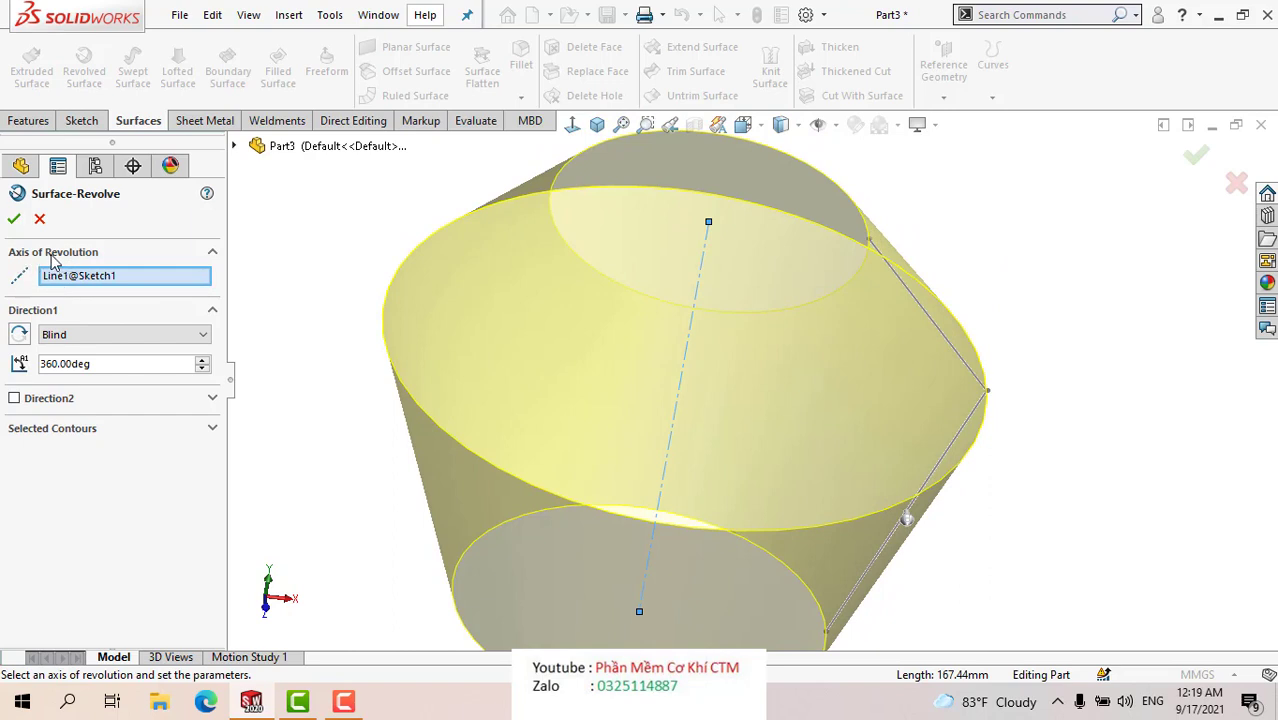
scroll(720, 330, up, 3)
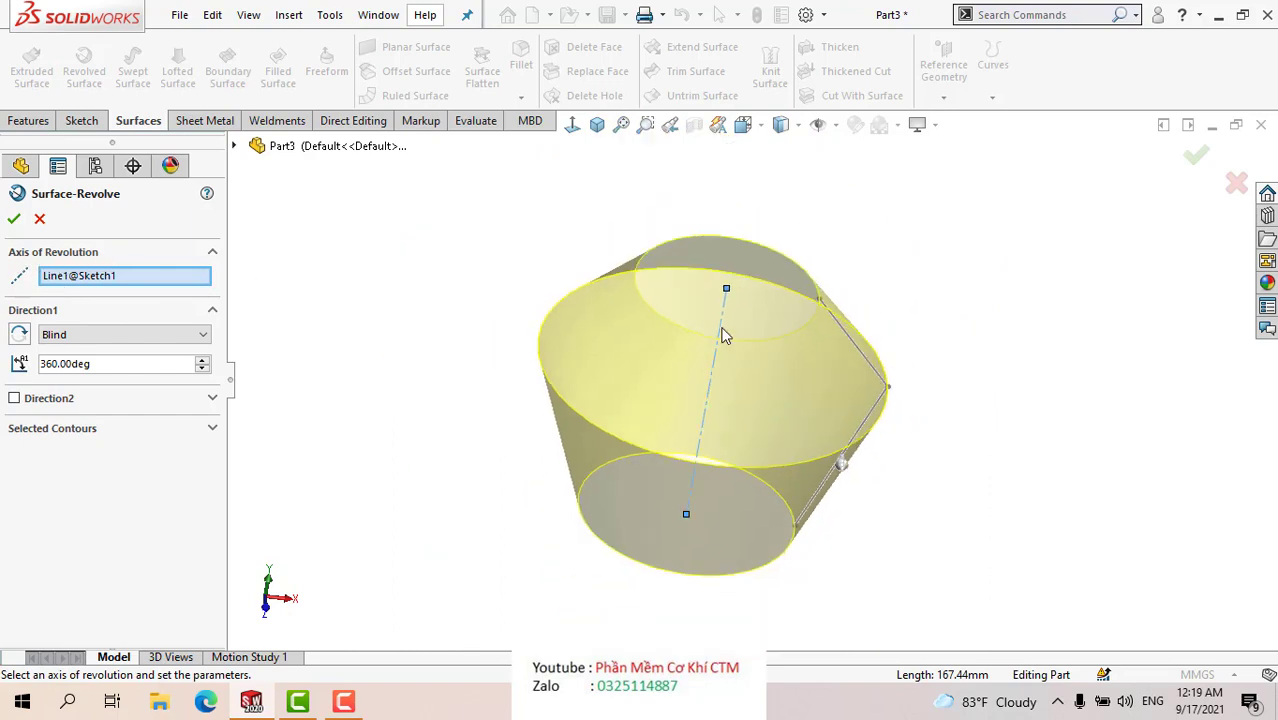
mouse_move(720, 330)
middle_down()
mouse_move(644, 228)
mouse_move(691, 368)
middle_up()
scroll(690, 368, down, 3)
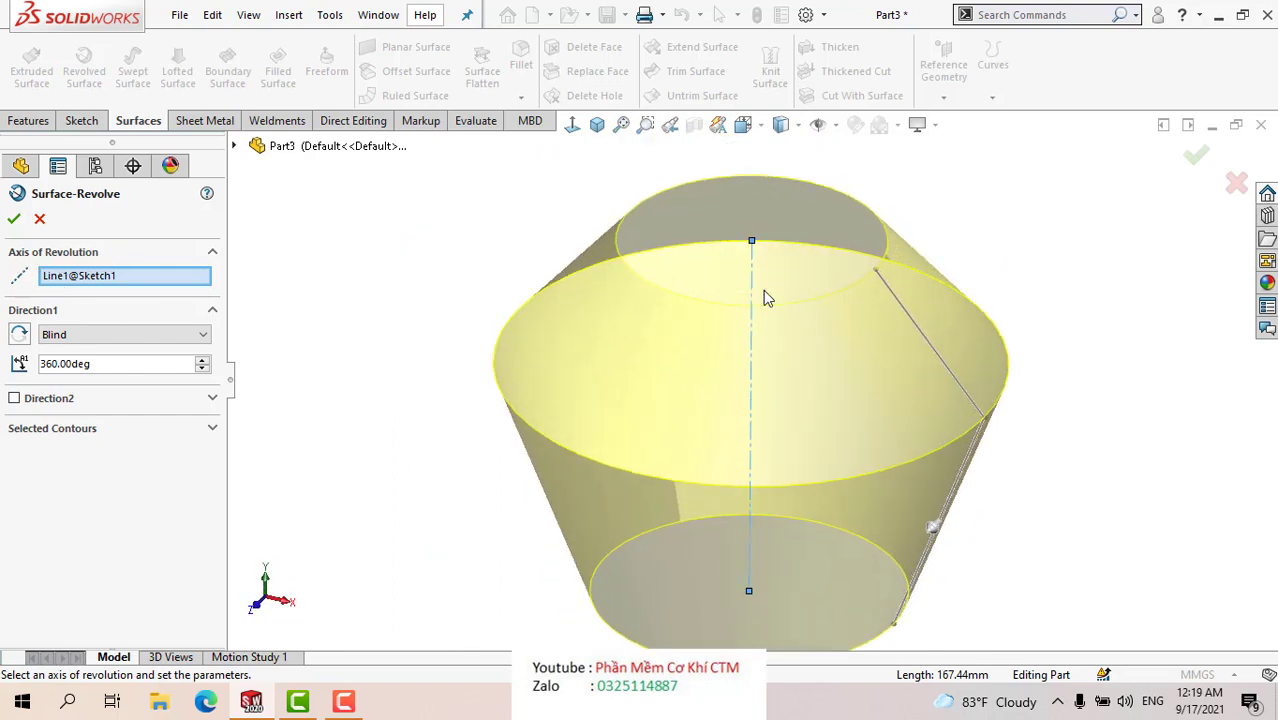
scroll(760, 440, up, 2)
scroll(780, 400, up, 1)
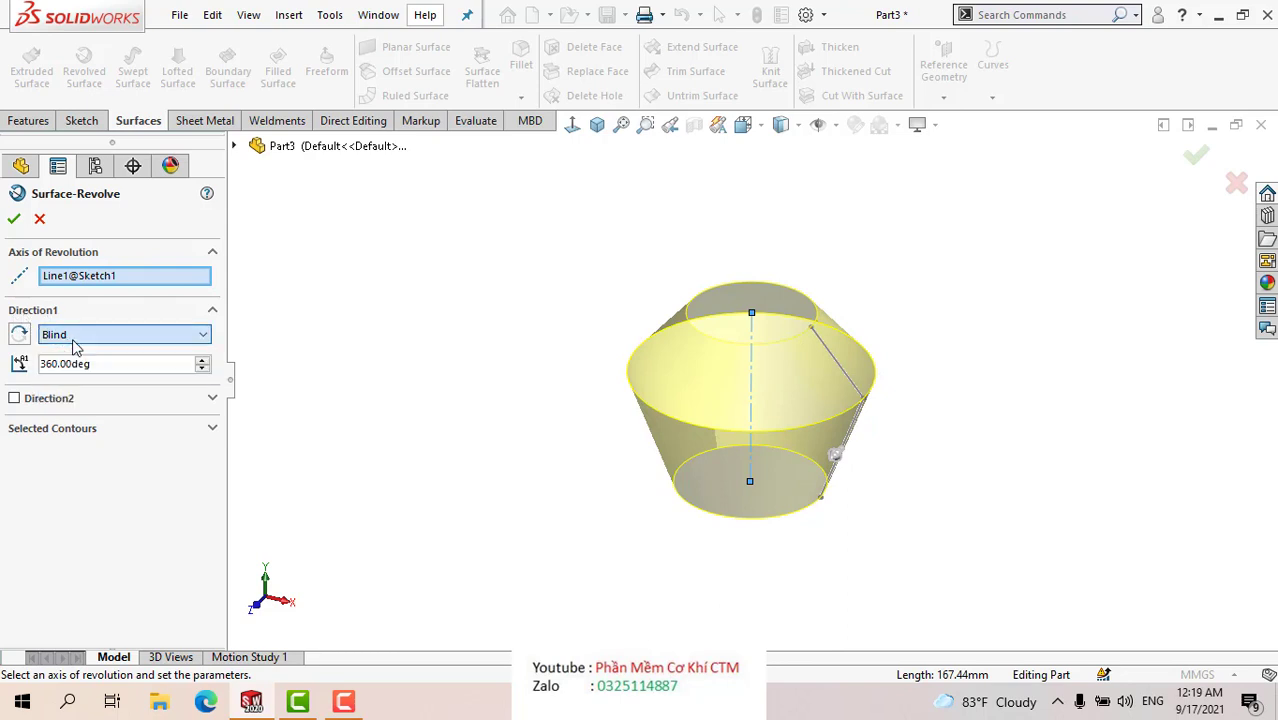
click(14, 399)
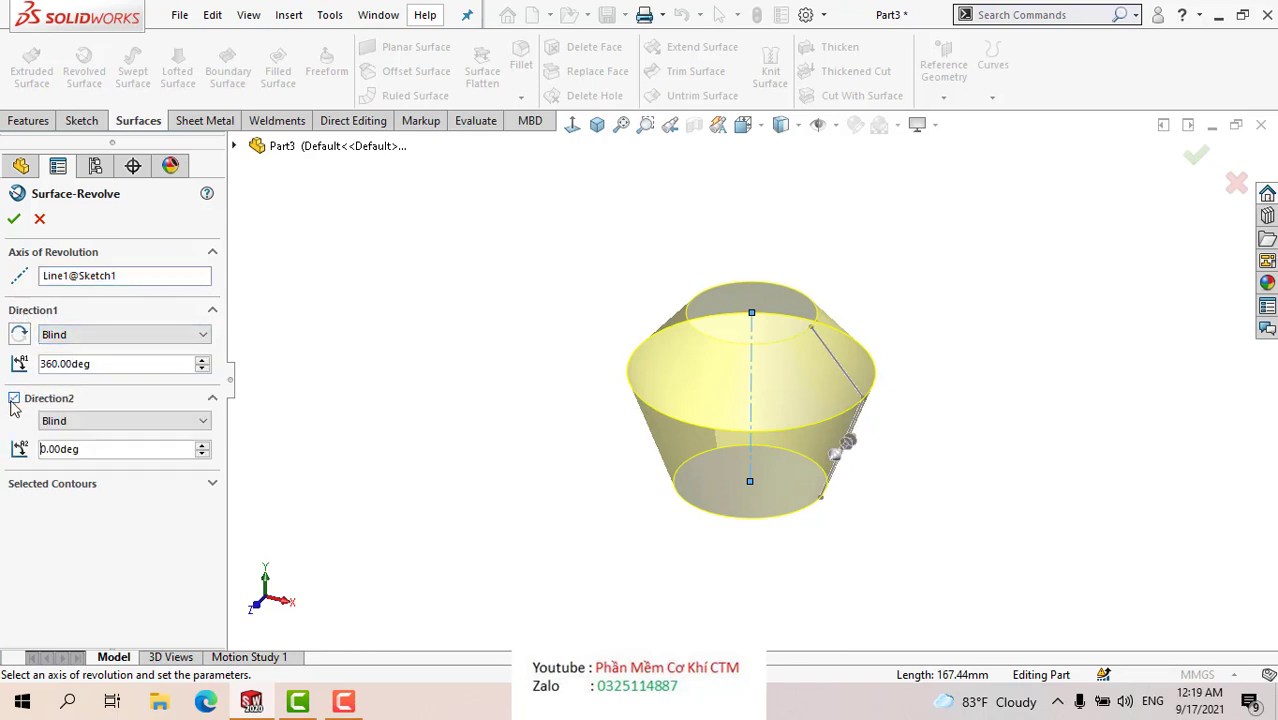
click(14, 399)
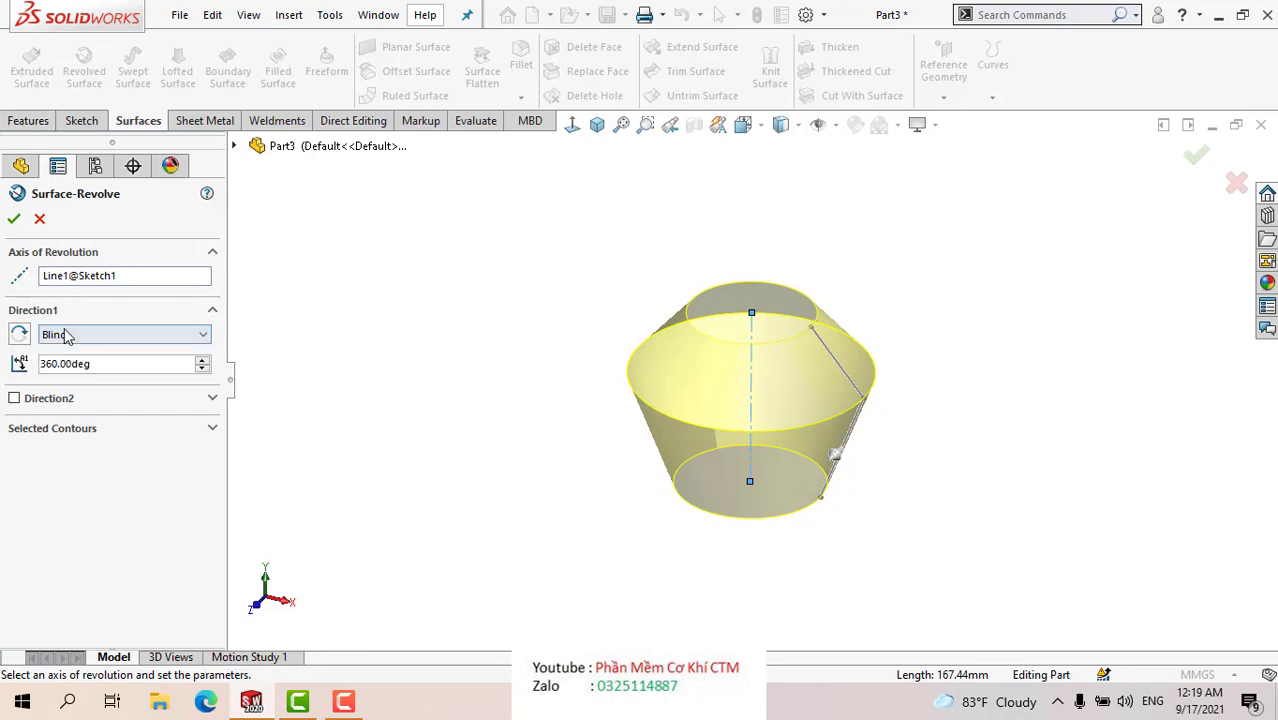
click(85, 339)
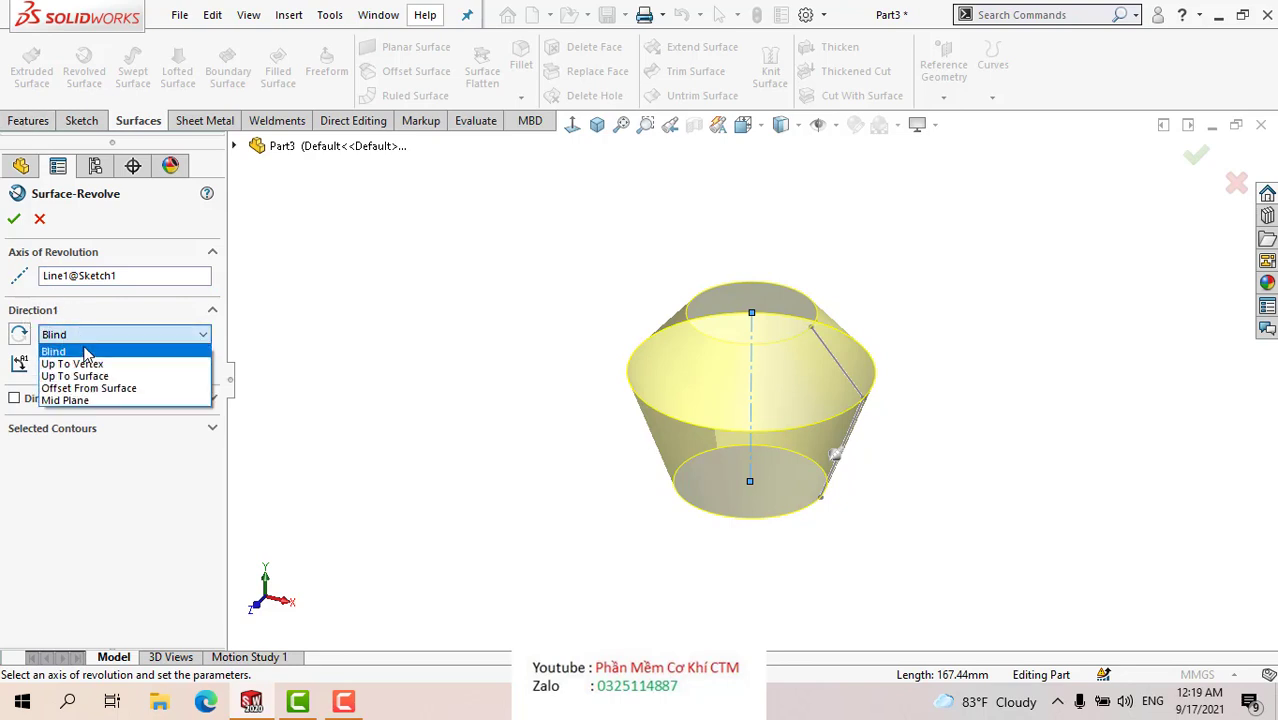
click(87, 352)
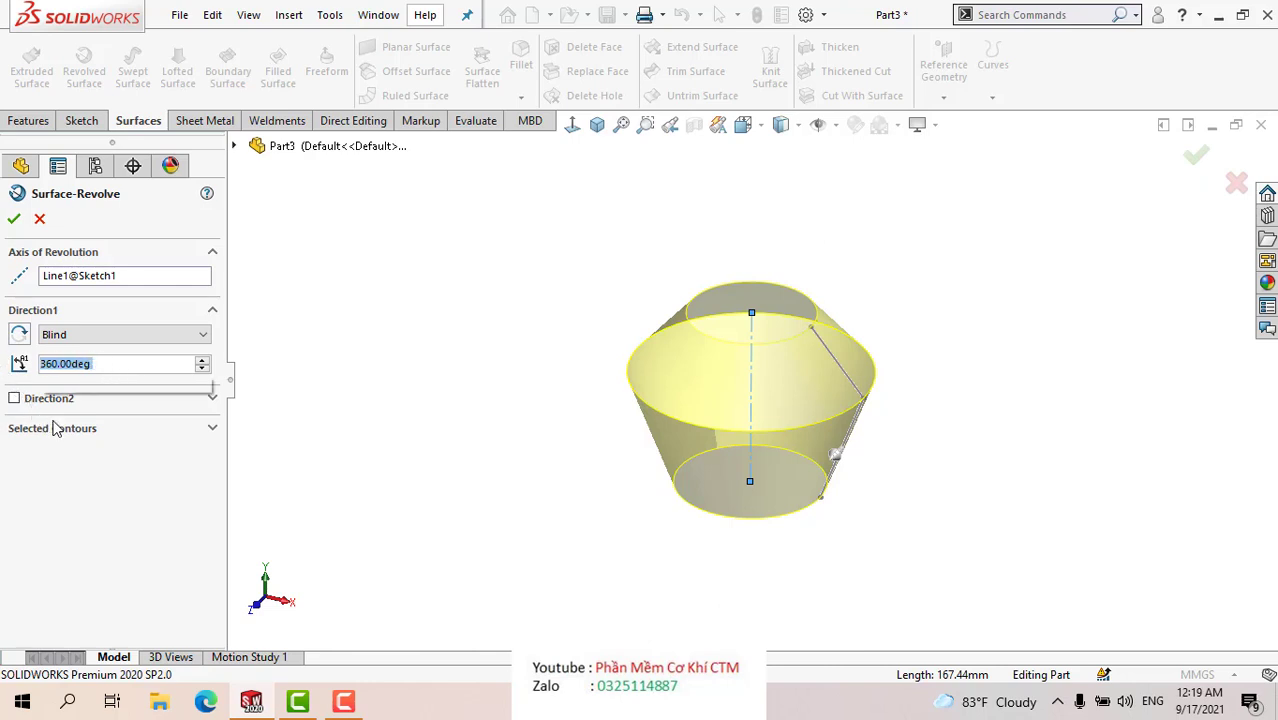
- Set the Direction1 revolve angle to 180° and bring up the end-condition list
text(180)
key(Return)
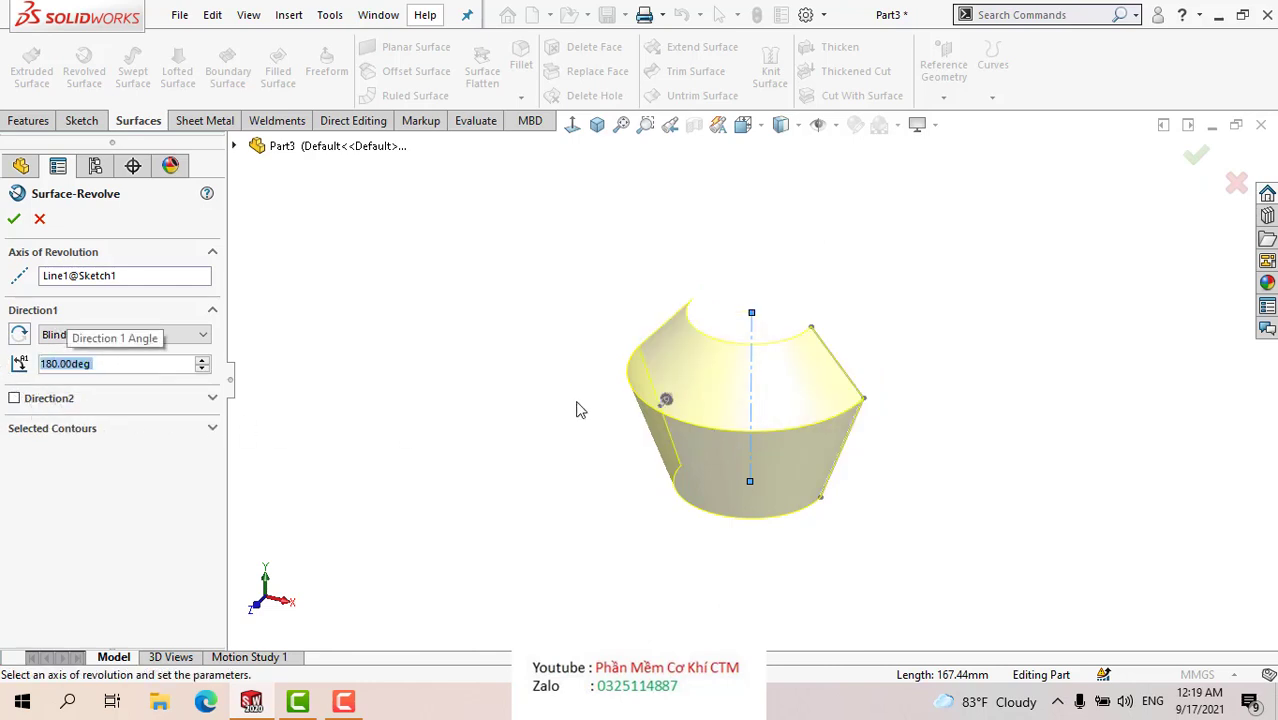
middle_drag(578, 408, 359, 448)
mouse_move(686, 459)
middle_down()
mouse_move(880, 437)
mouse_move(893, 503)
mouse_move(842, 434)
mouse_move(818, 447)
middle_up()
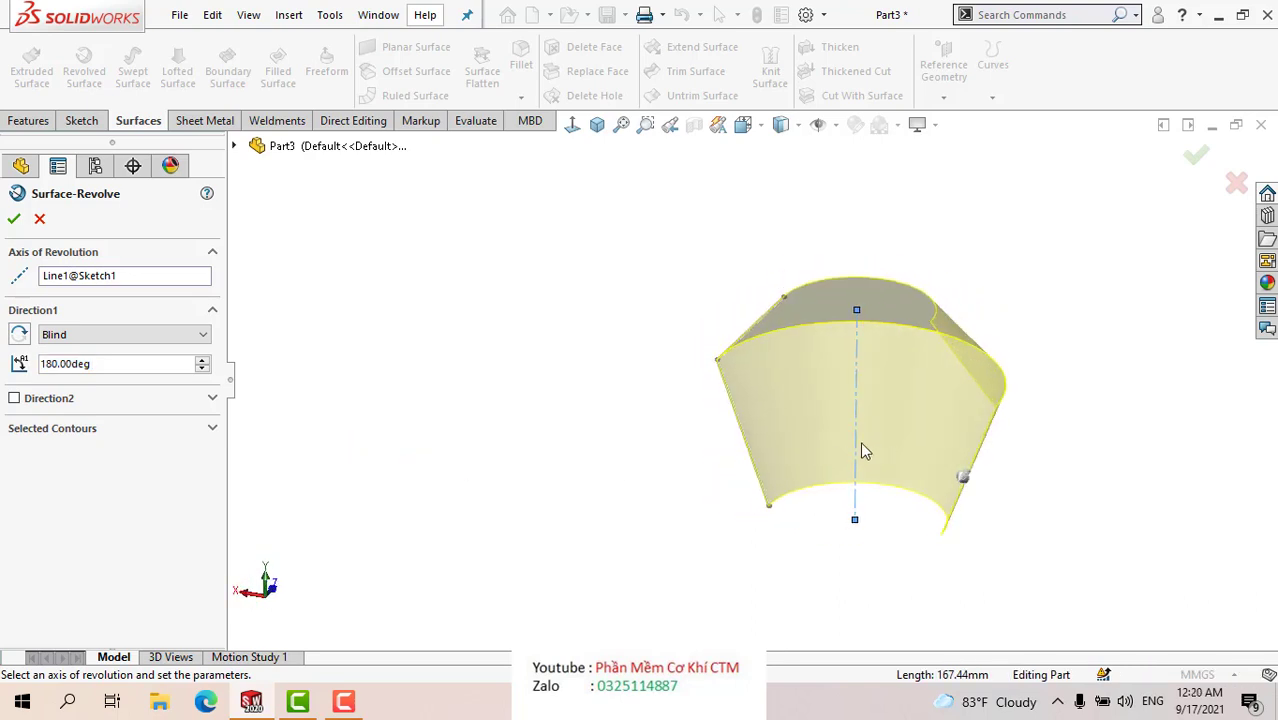
click(58, 340)
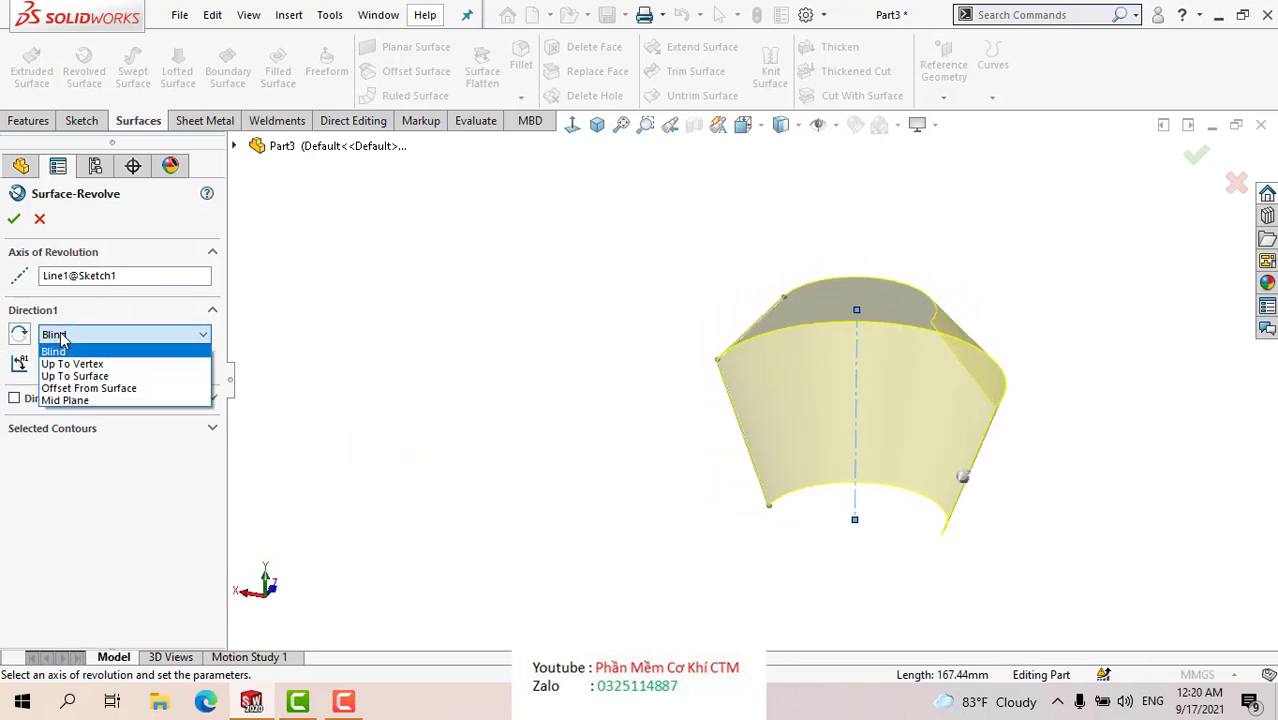
- Try a Mid Plane revolve, then return Direction1 to a Blind 180° half turn
click(94, 401)
mouse_move(527, 413)
middle_down()
mouse_move(436, 421)
mouse_move(446, 462)
middle_up()
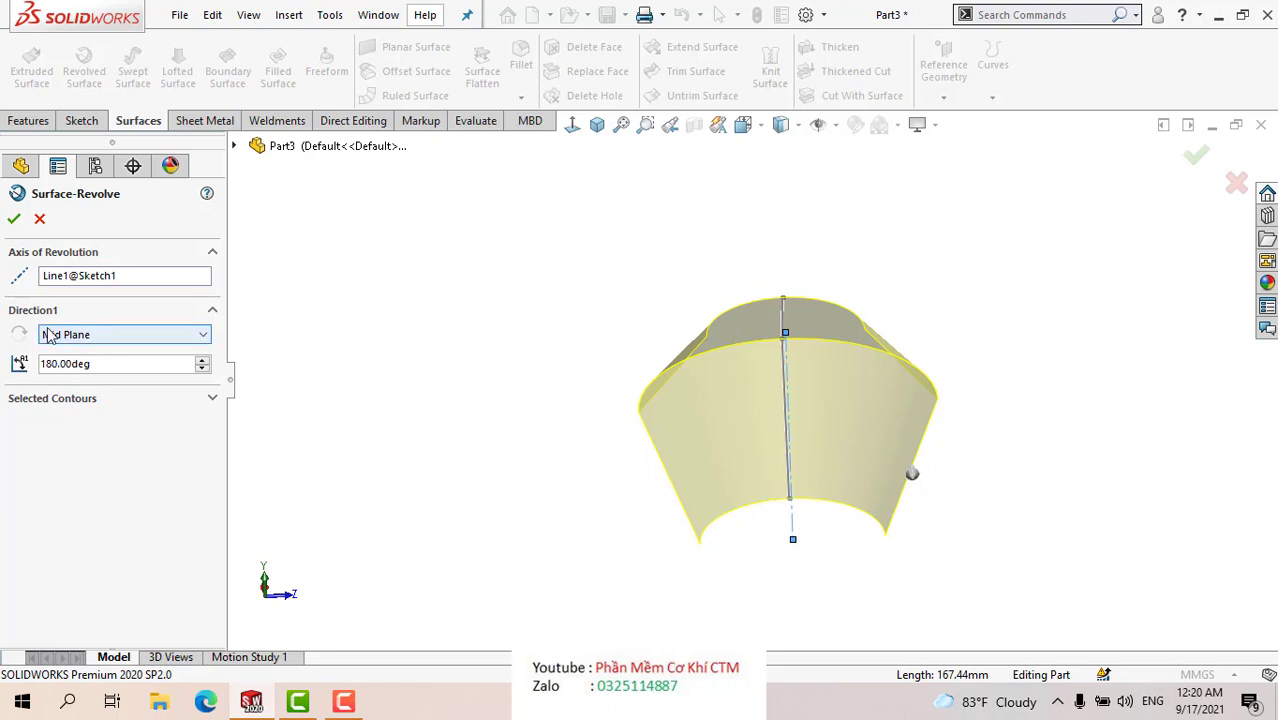
click(150, 334)
click(124, 349)
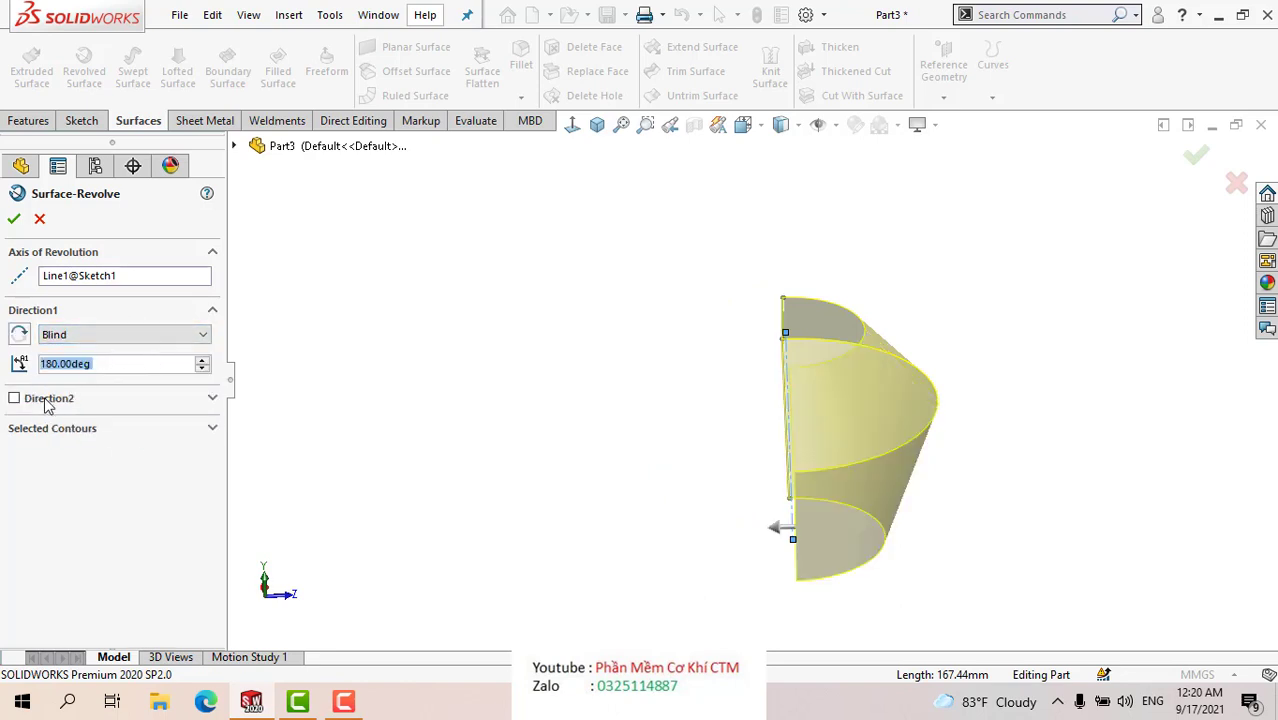
click(100, 336)
click(100, 346)
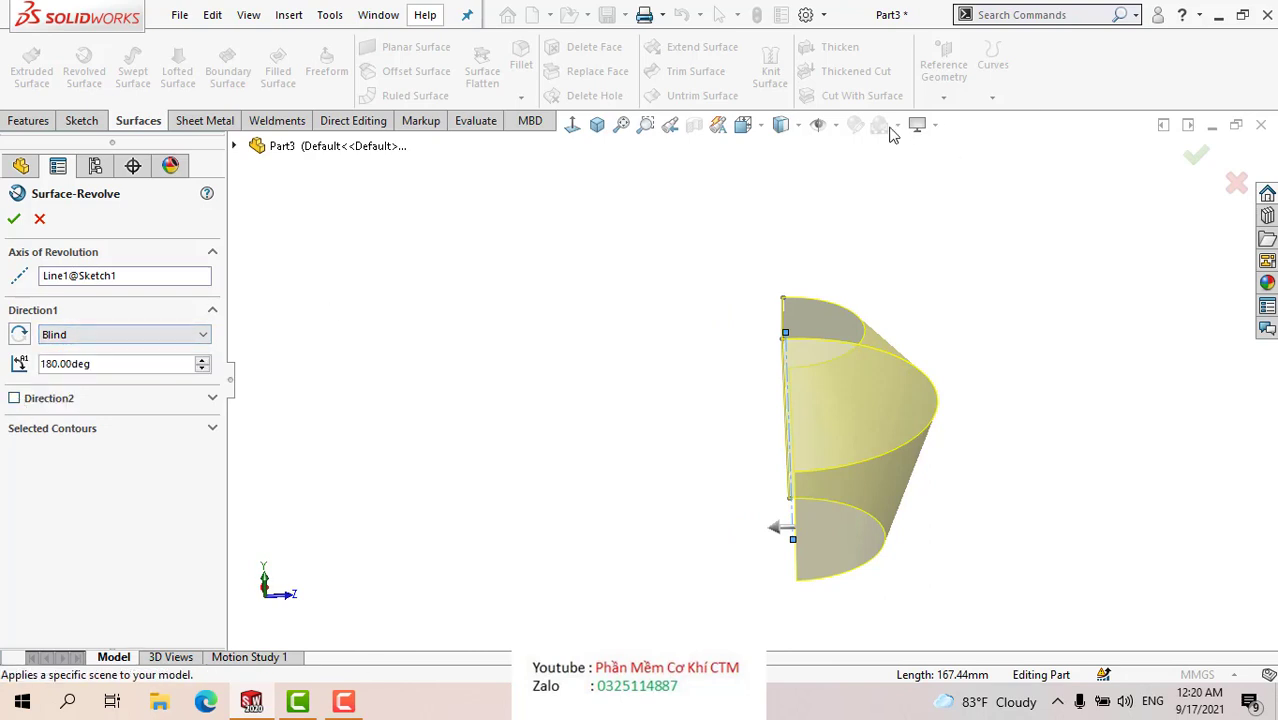
- Show the reference planes in the graphics view
click(835, 124)
click(856, 162)
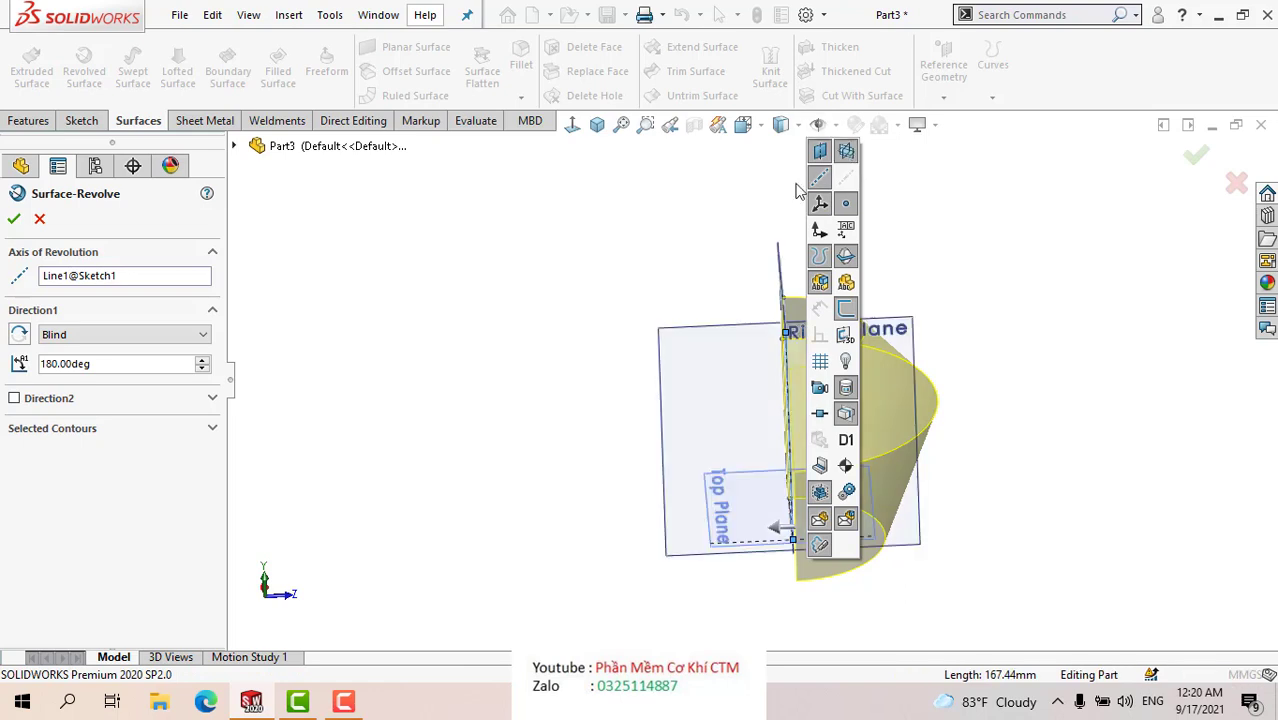
middle_drag(582, 459, 645, 502)
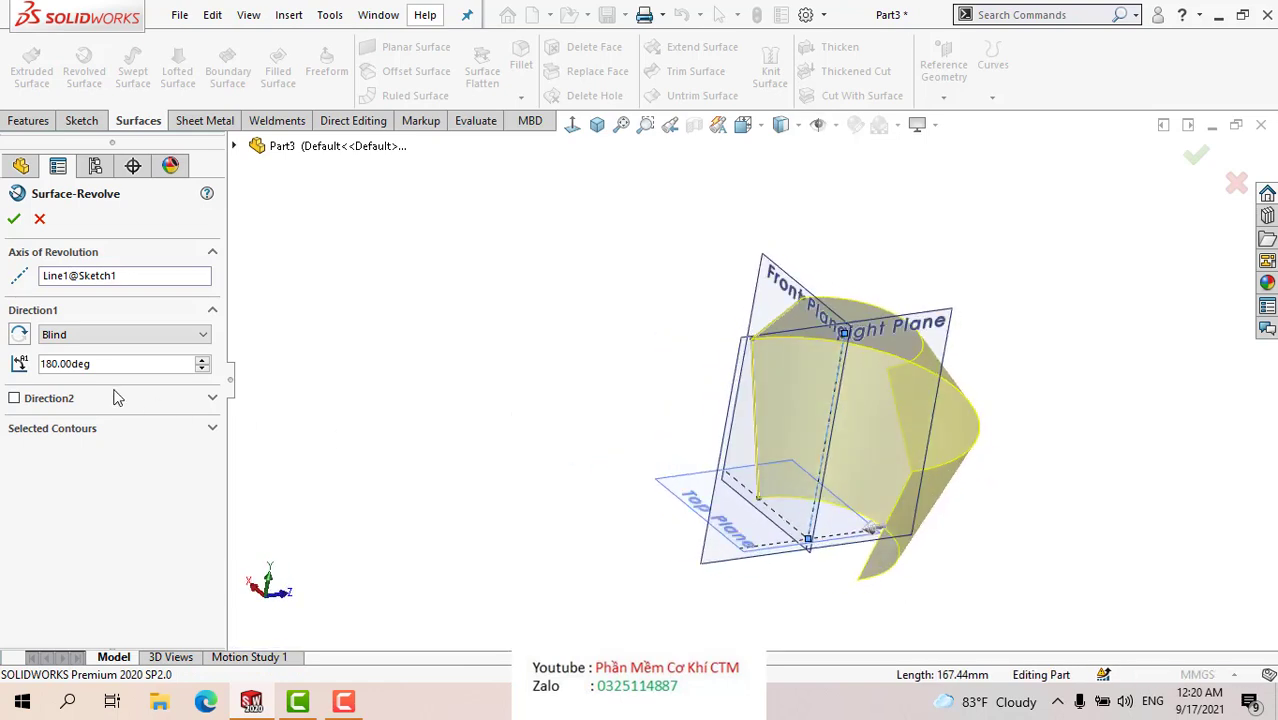
- Set Direction1 to Up To Surface with the Right Plane as the limit
click(117, 335)
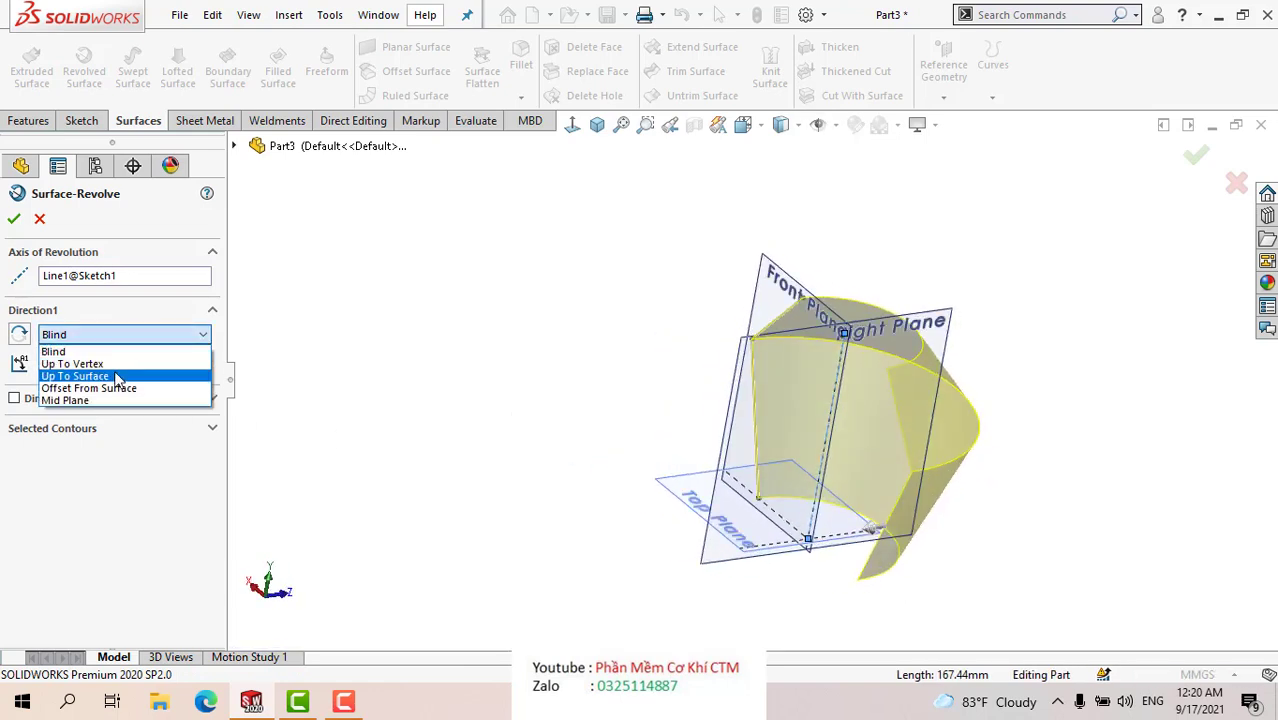
click(75, 376)
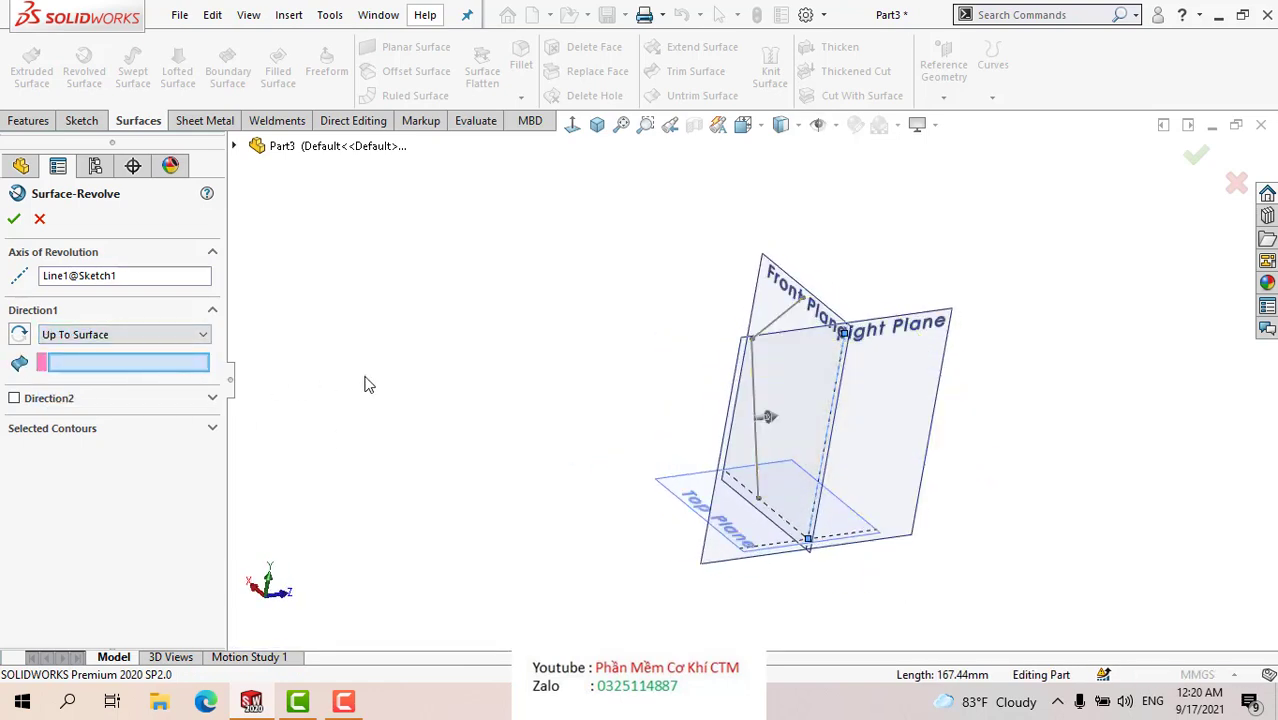
click(928, 336)
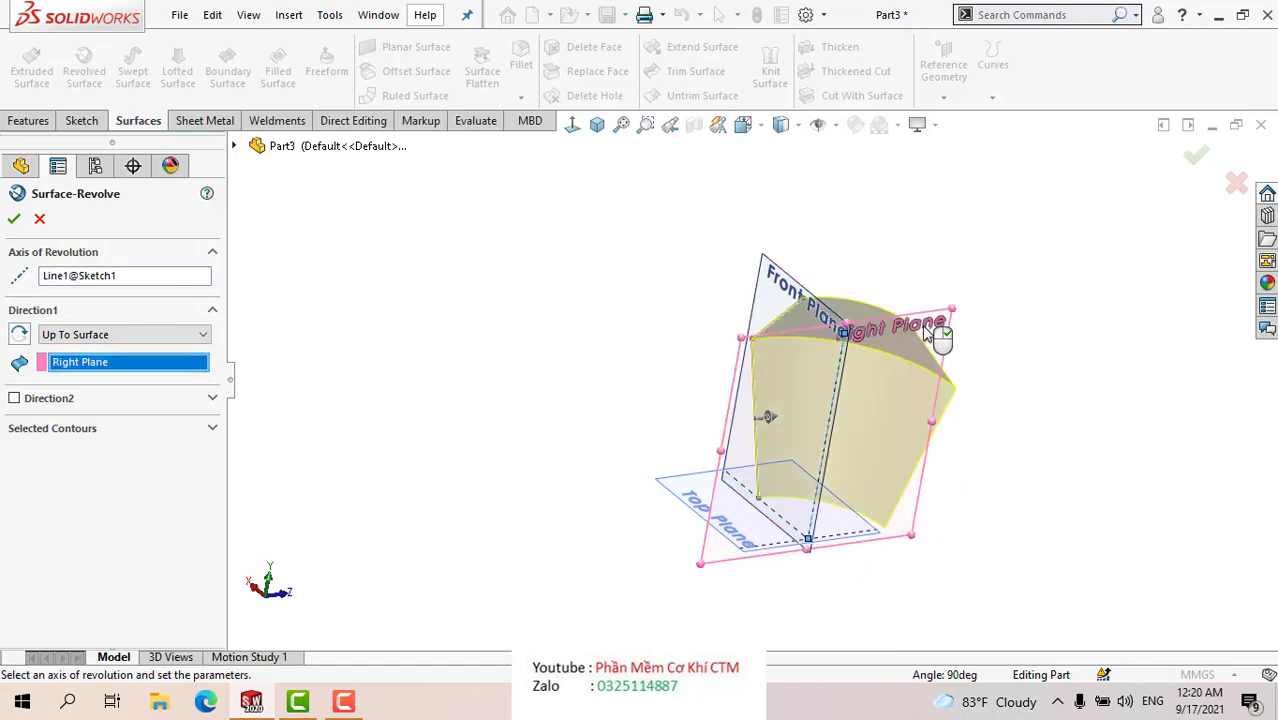
middle_drag(688, 382, 833, 528)
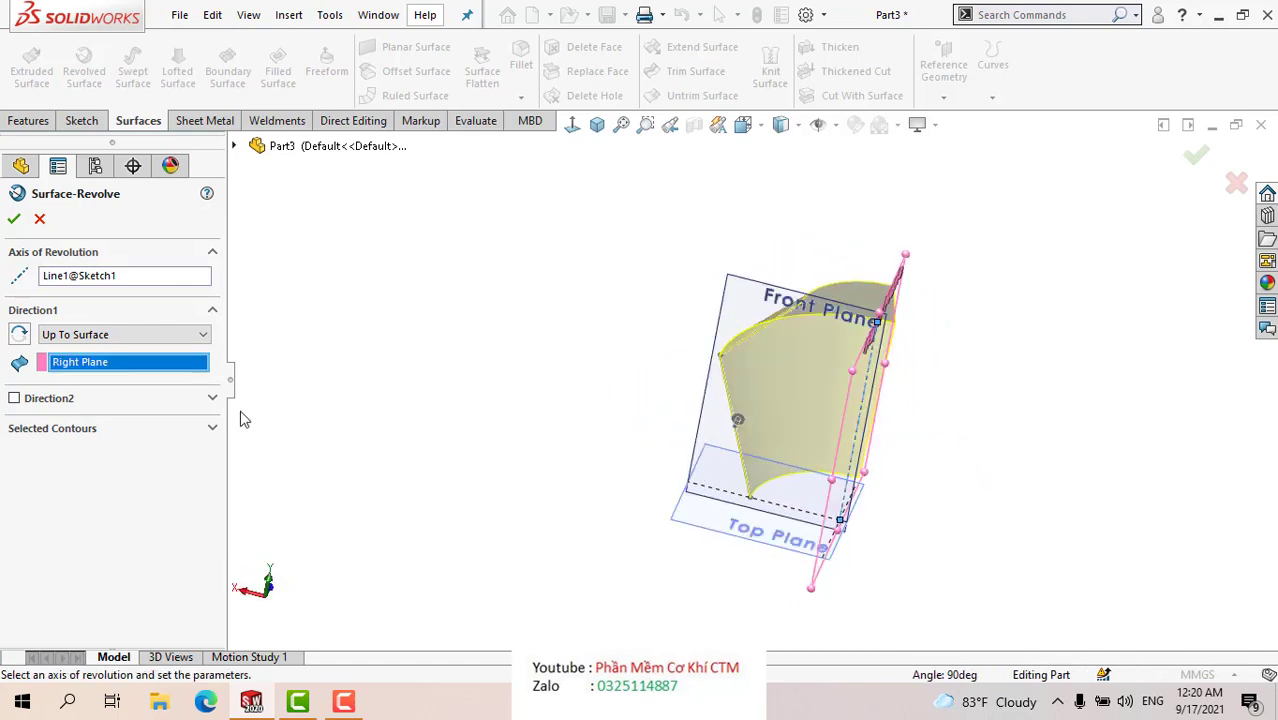
click(142, 337)
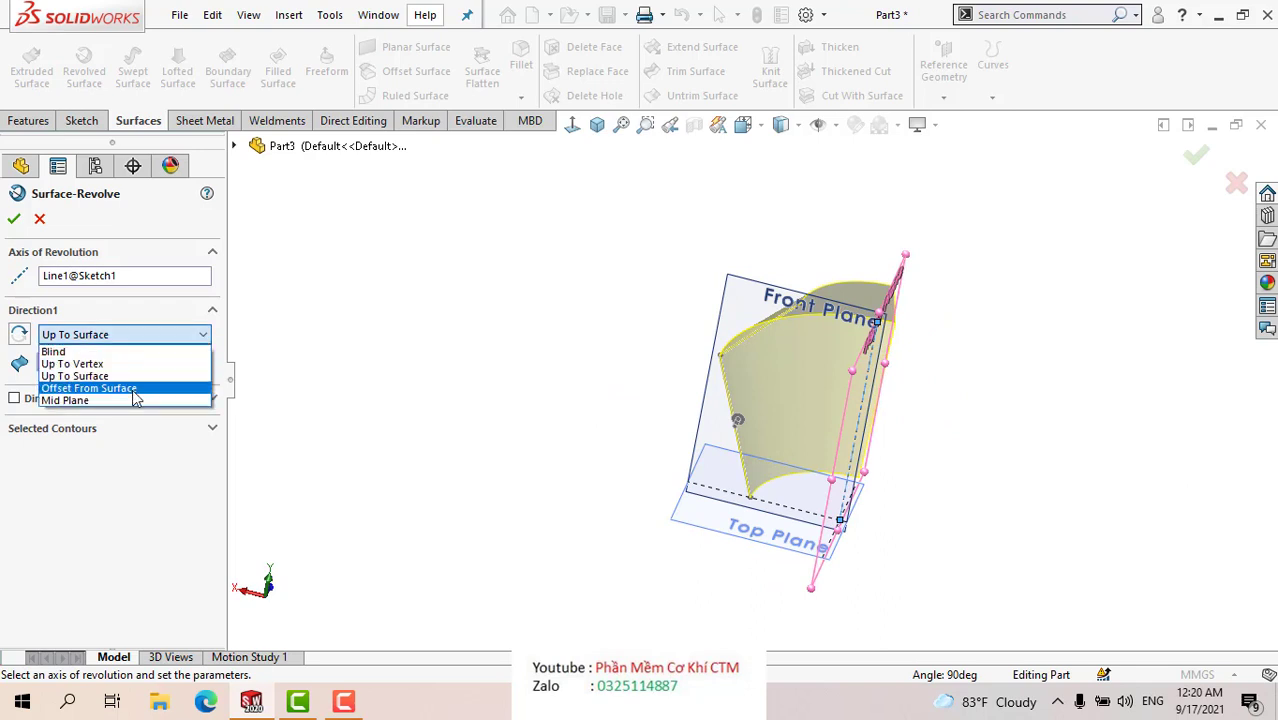
- Change the end condition to Offset From Surface, 20.00 mm from the Right Plane
click(136, 389)
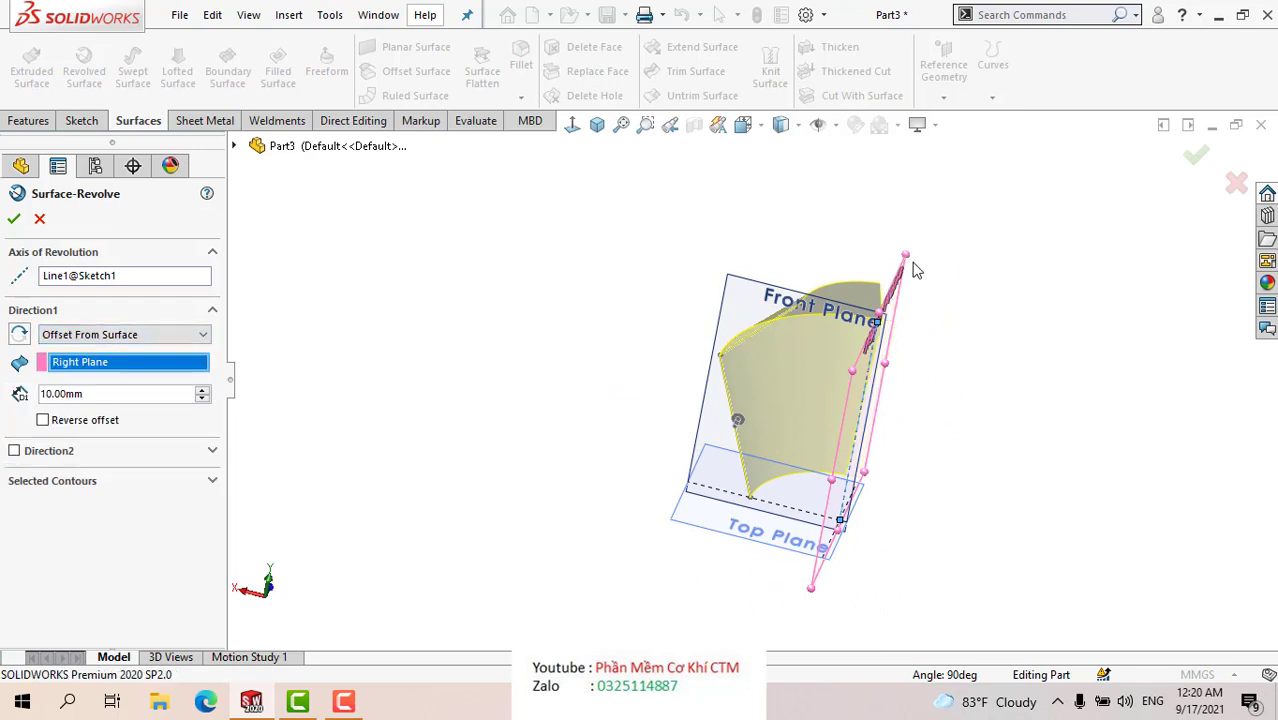
middle_drag(910, 346, 964, 348)
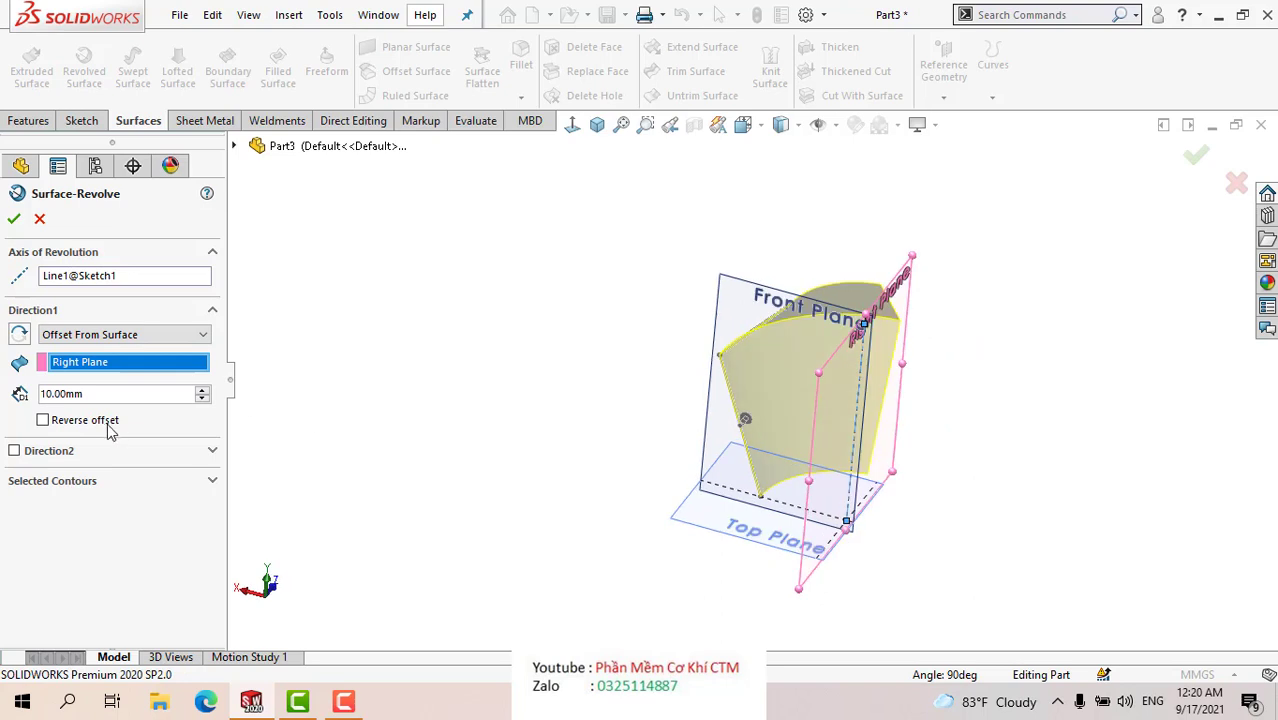
click(200, 391)
click(200, 391)
click(200, 391)
click(200, 391)
click(202, 399)
click(202, 399)
click(202, 399)
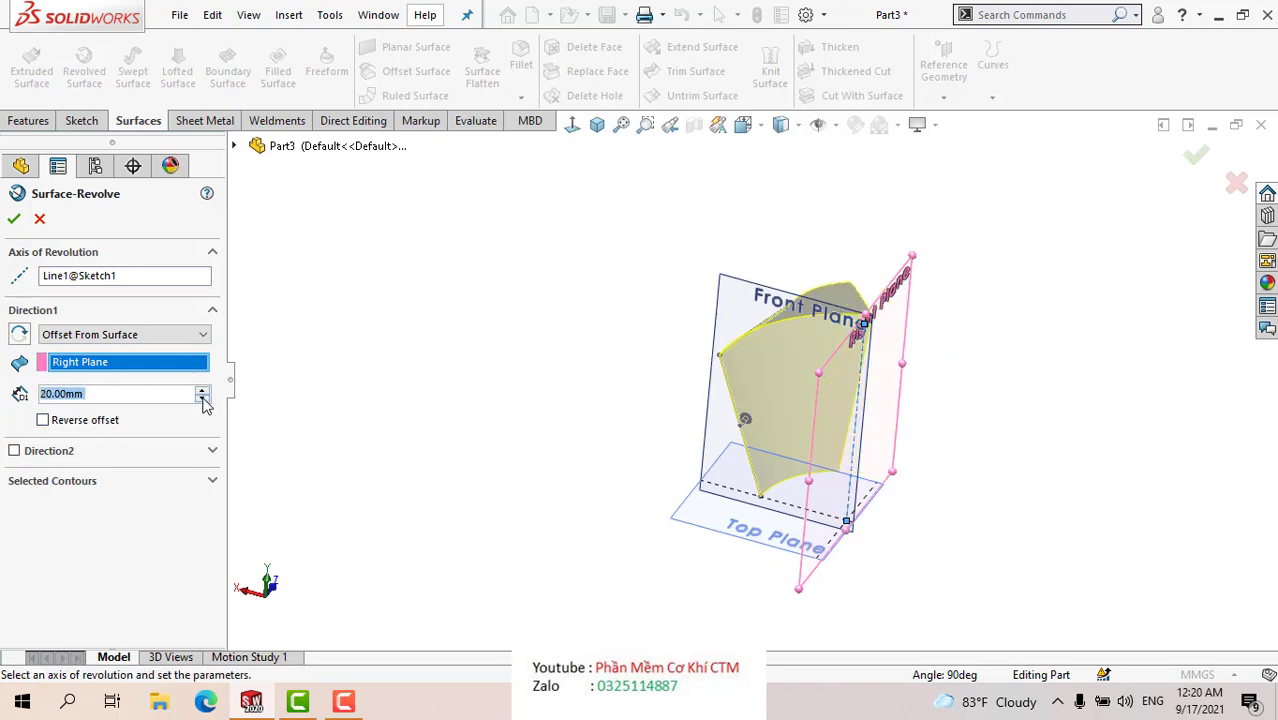
click(149, 334)
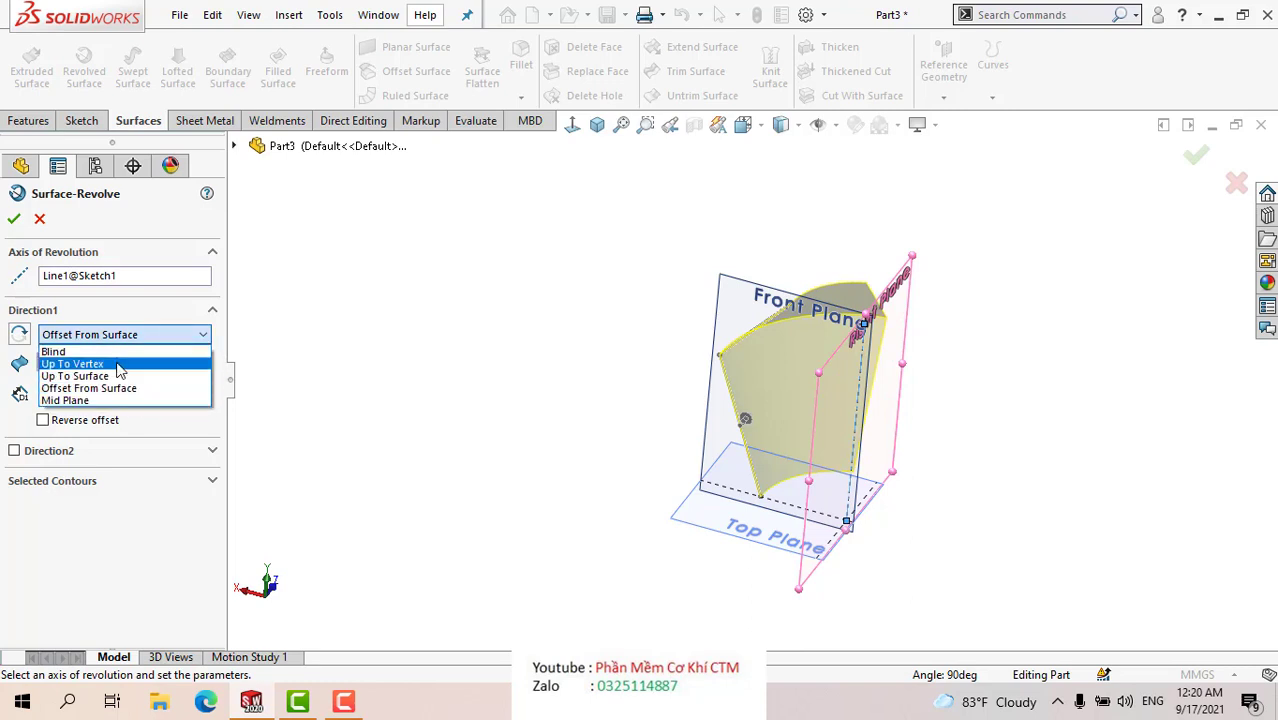
- Try Up To Vertex, then revert to Blind 180° and select the angle value
click(119, 365)
mouse_move(812, 318)
middle_down()
mouse_move(890, 293)
mouse_move(3, 345)
middle_up()
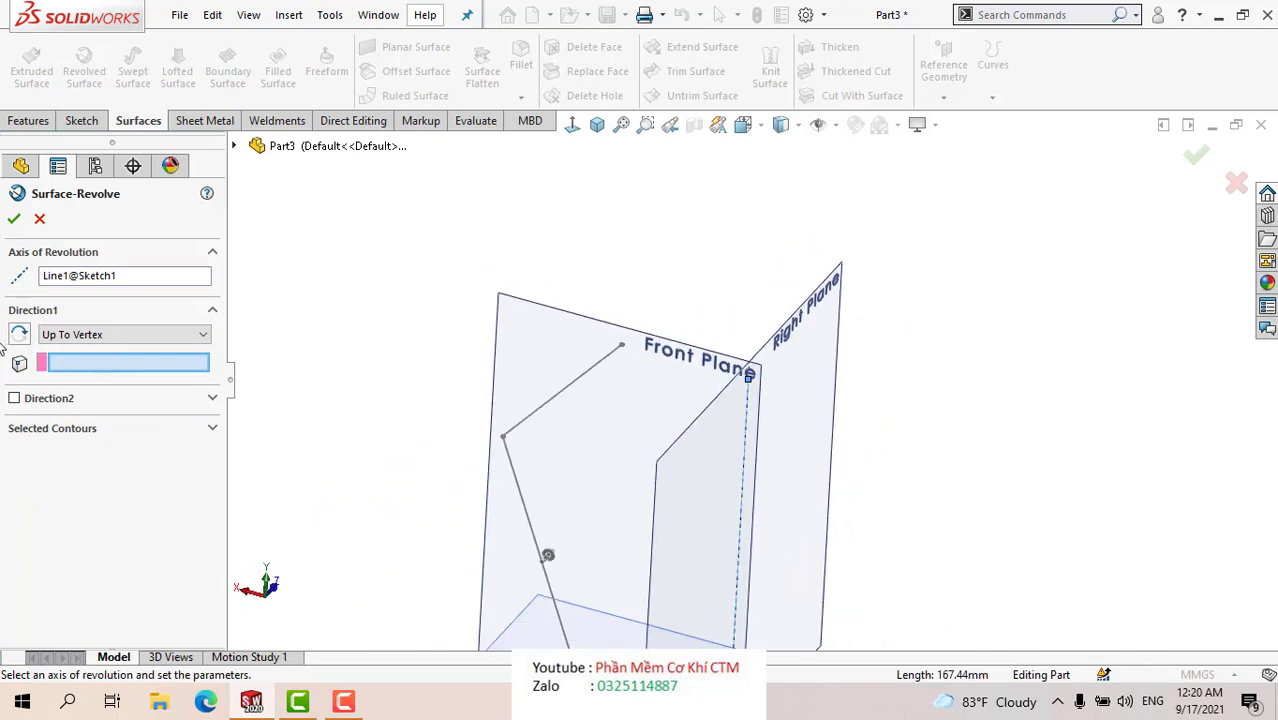
scroll(661, 325, up, 3)
mouse_move(661, 325)
middle_down()
mouse_move(597, 365)
mouse_move(648, 271)
mouse_move(673, 383)
mouse_move(650, 420)
middle_up()
click(150, 335)
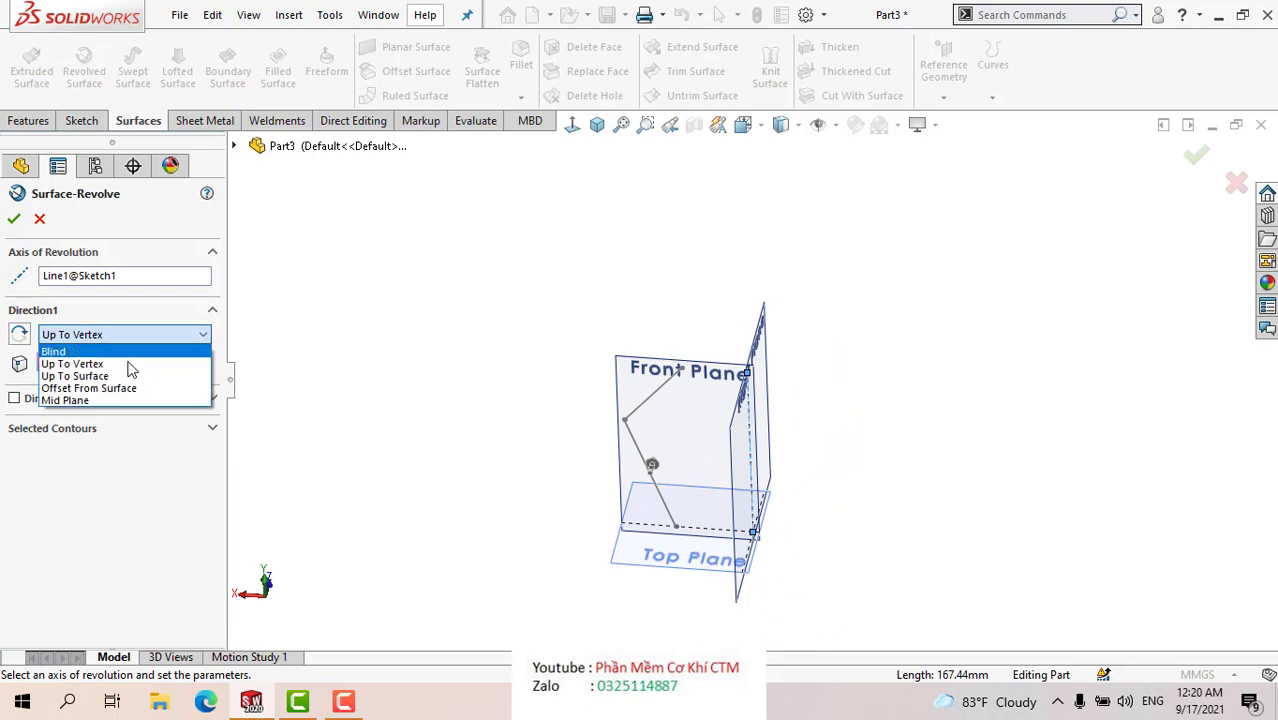
click(55, 352)
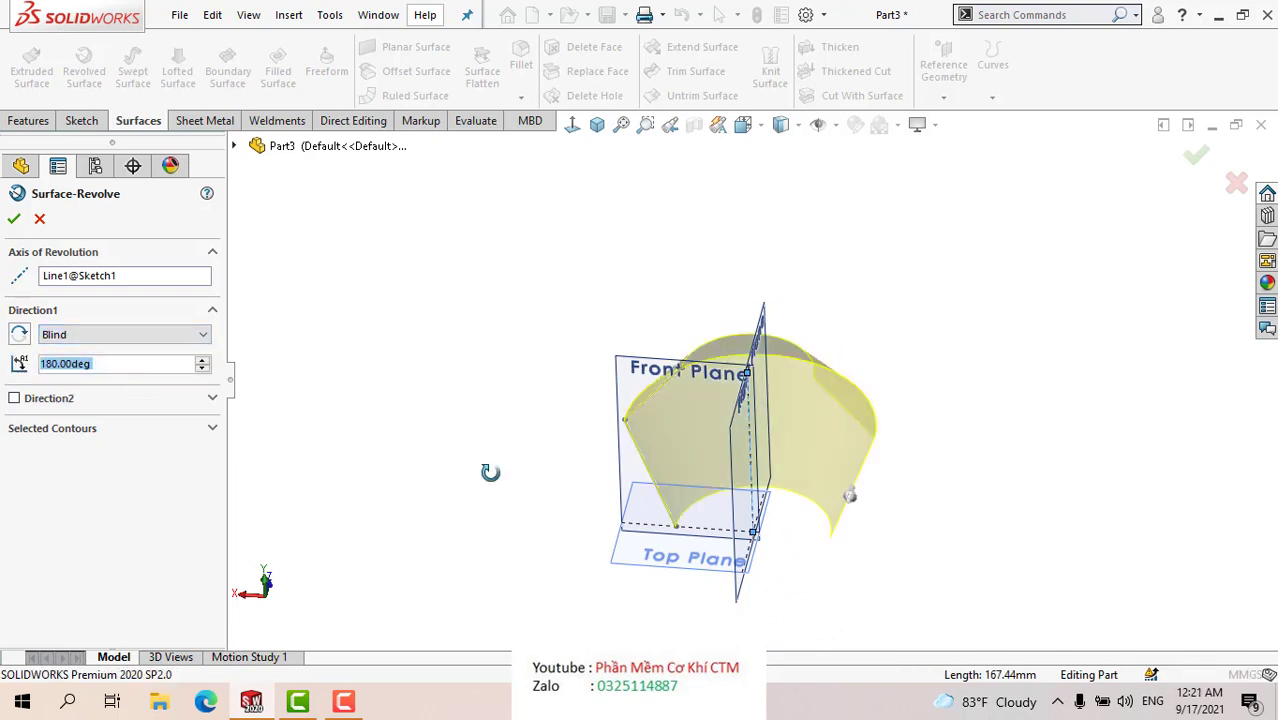
mouse_move(491, 471)
middle_down()
mouse_move(457, 437)
mouse_move(512, 447)
mouse_move(502, 437)
mouse_move(520, 452)
middle_up()
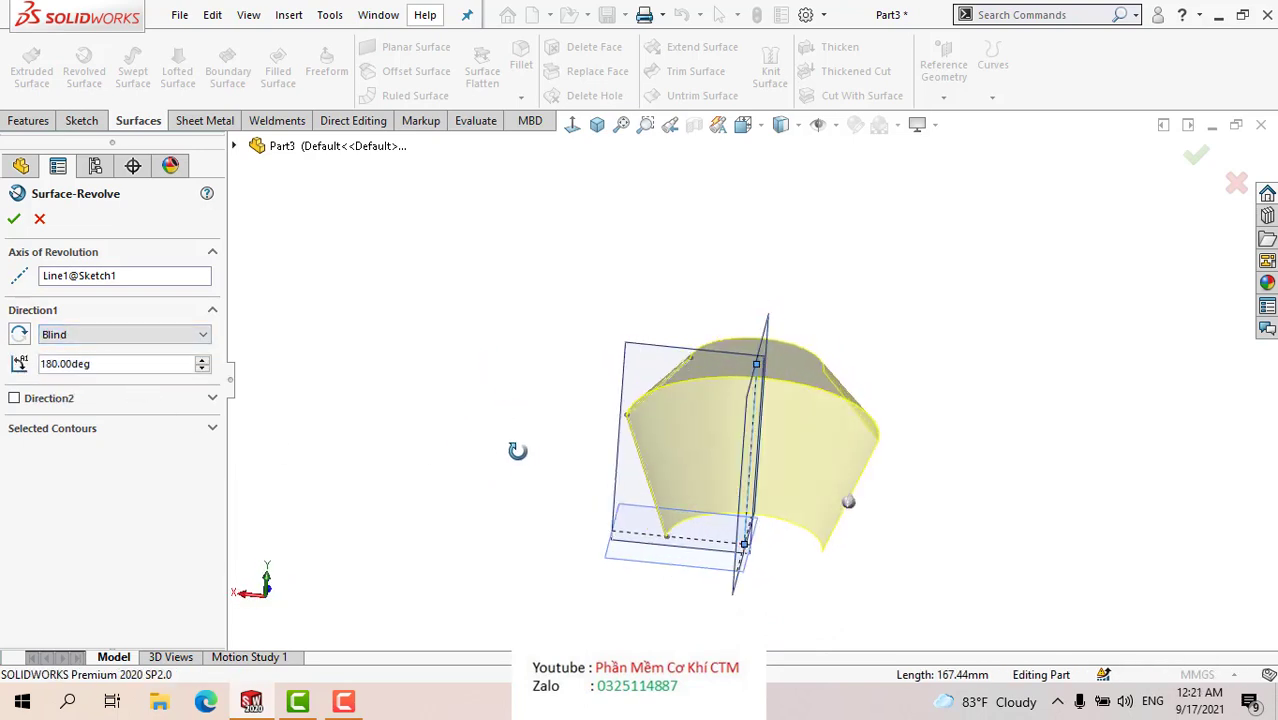
double_click(97, 365)
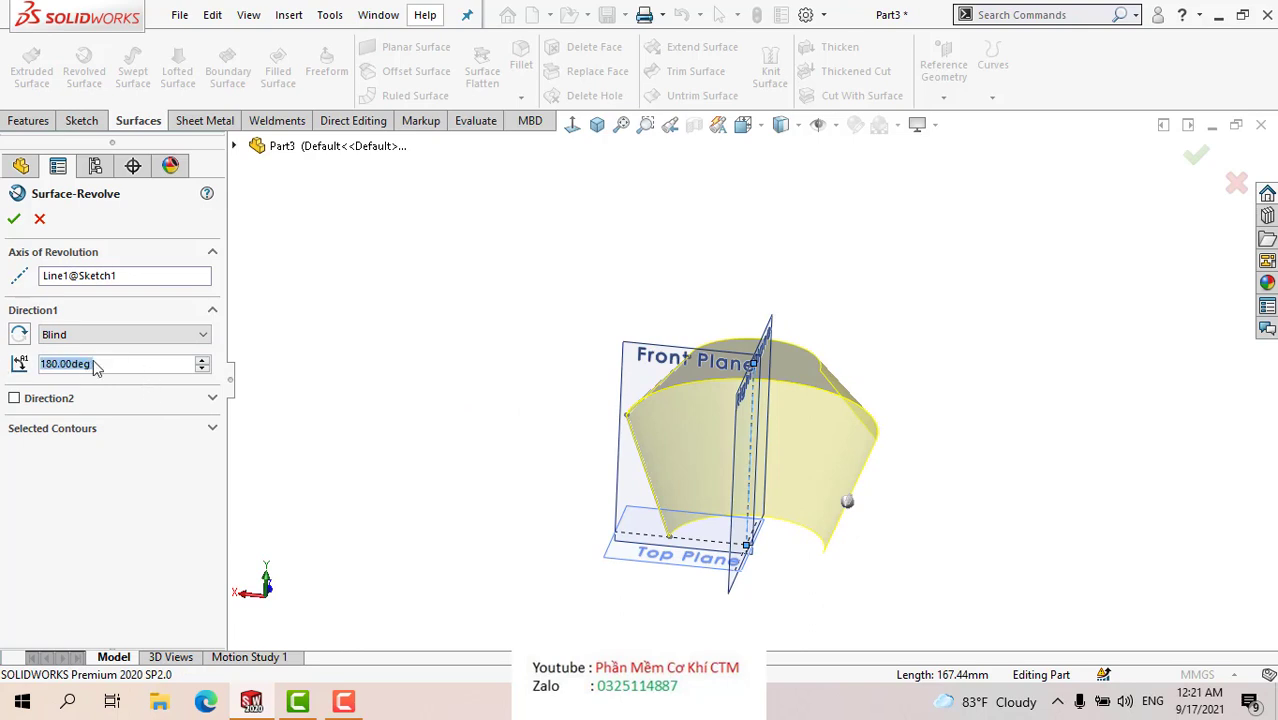
- Add Direction2 as Offset From Surface 10 mm, referencing the Right Plane instead of Front Plane
click(14, 398)
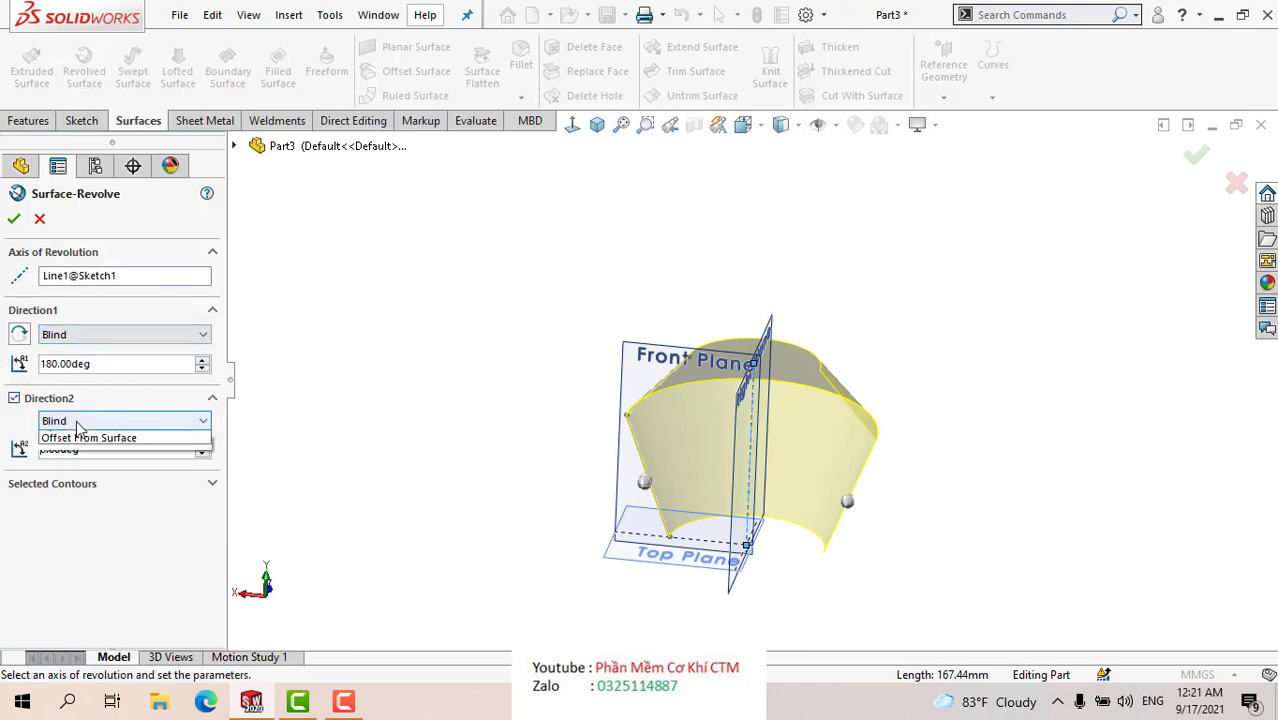
click(79, 424)
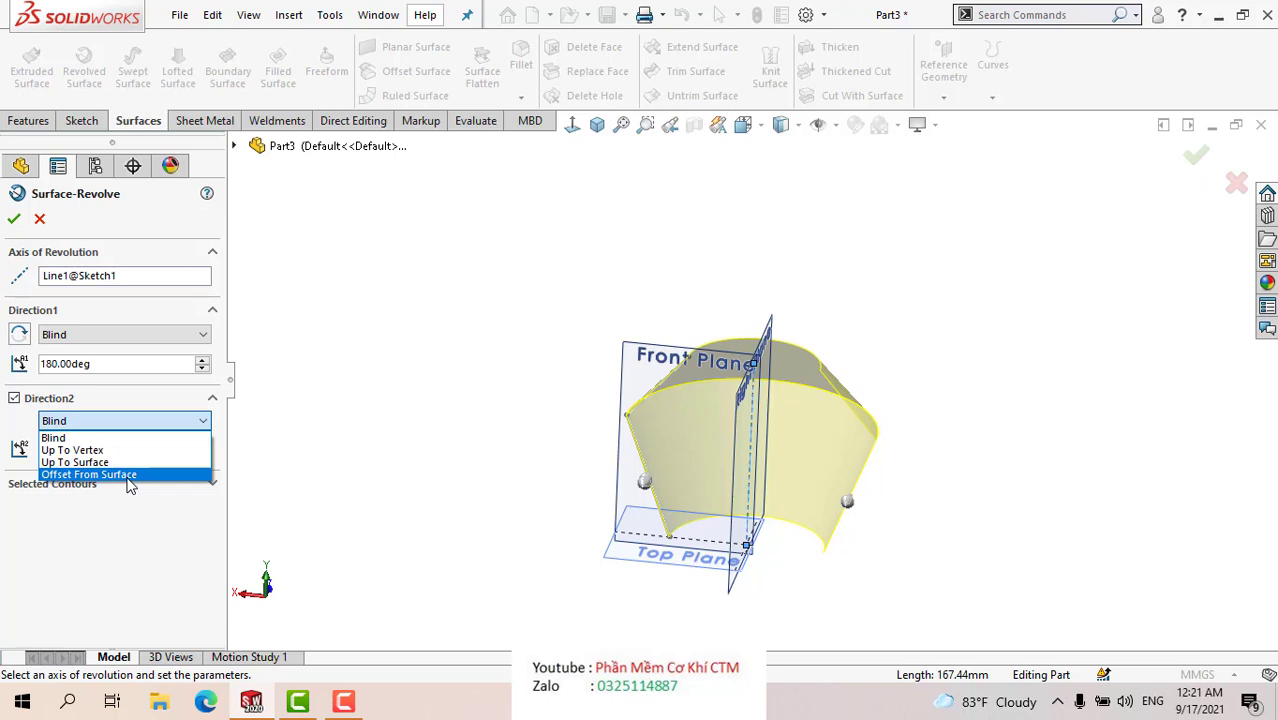
click(129, 475)
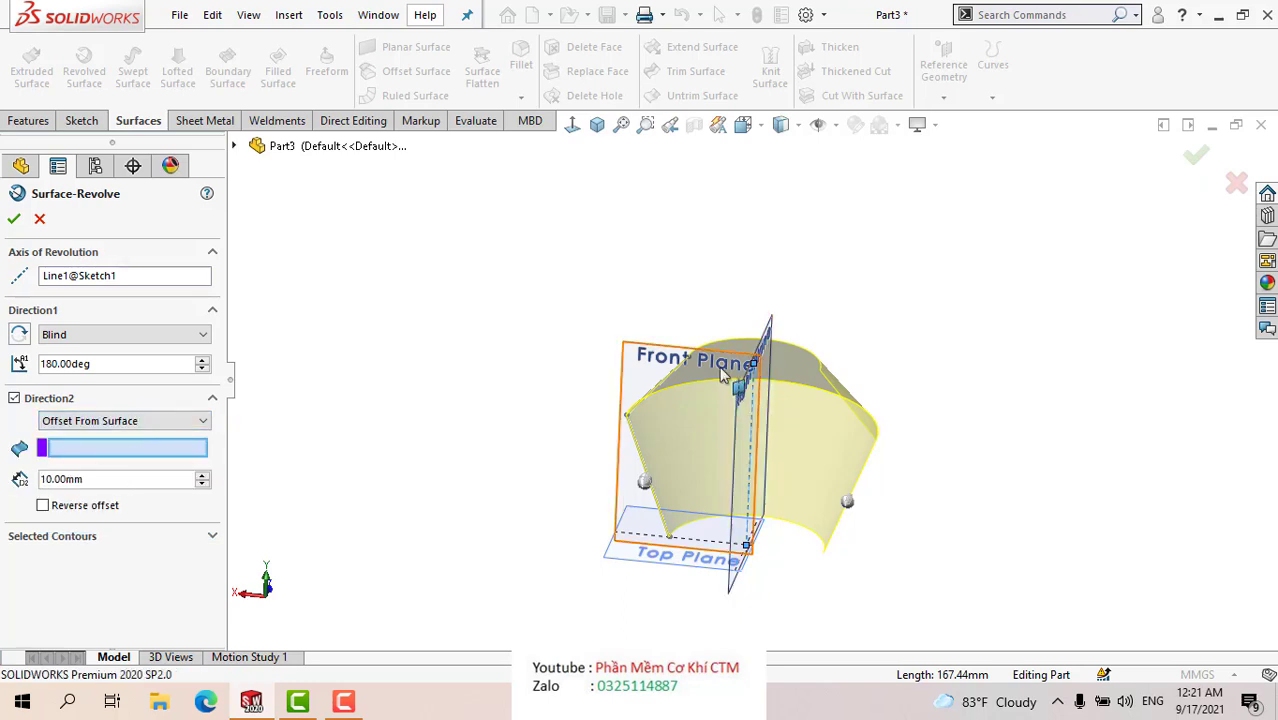
click(663, 365)
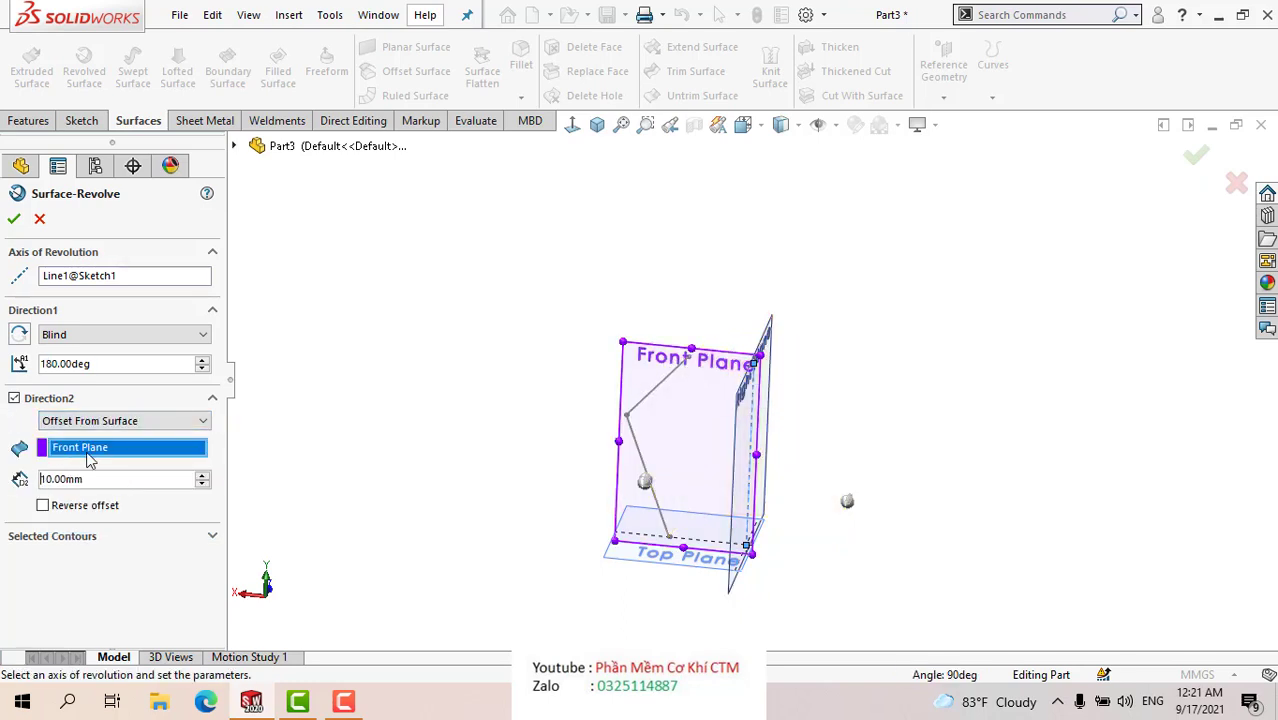
right_click(100, 455)
click(165, 461)
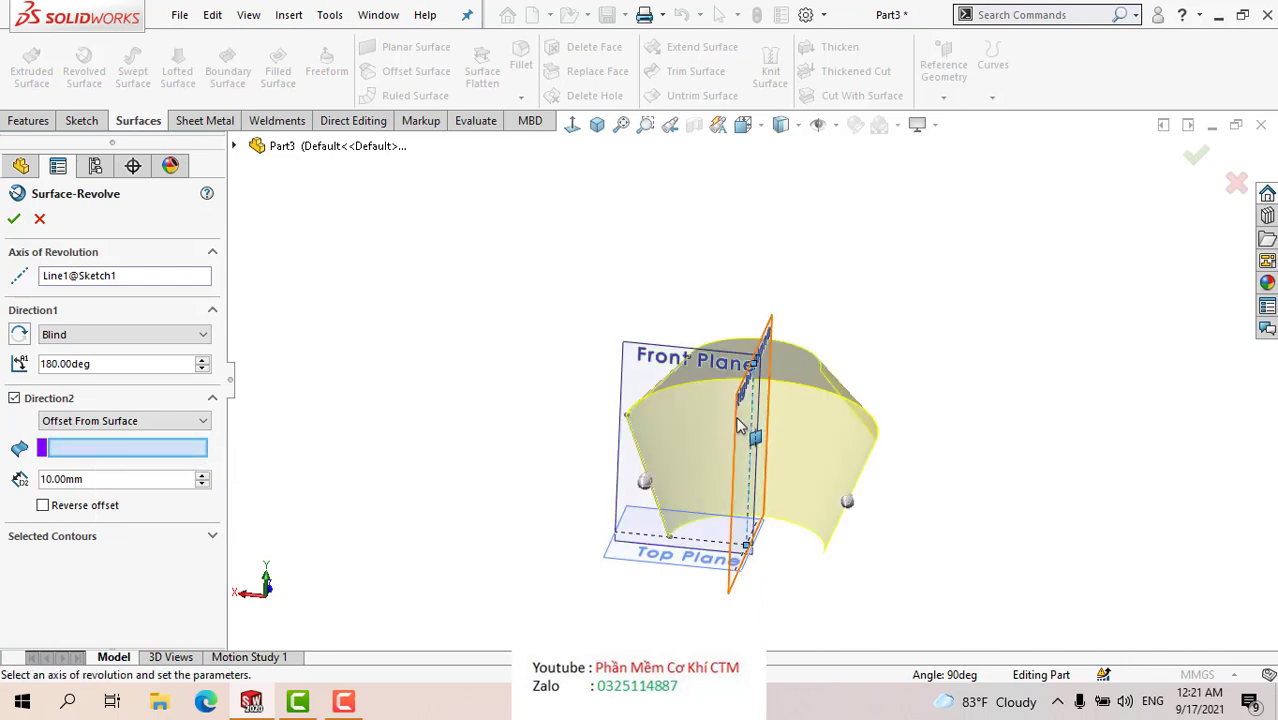
click(745, 425)
- Accept the surface revolve and bring up Surface-Revolve1's feature options
mouse_move(522, 477)
middle_down()
mouse_move(590, 521)
mouse_move(451, 402)
middle_up()
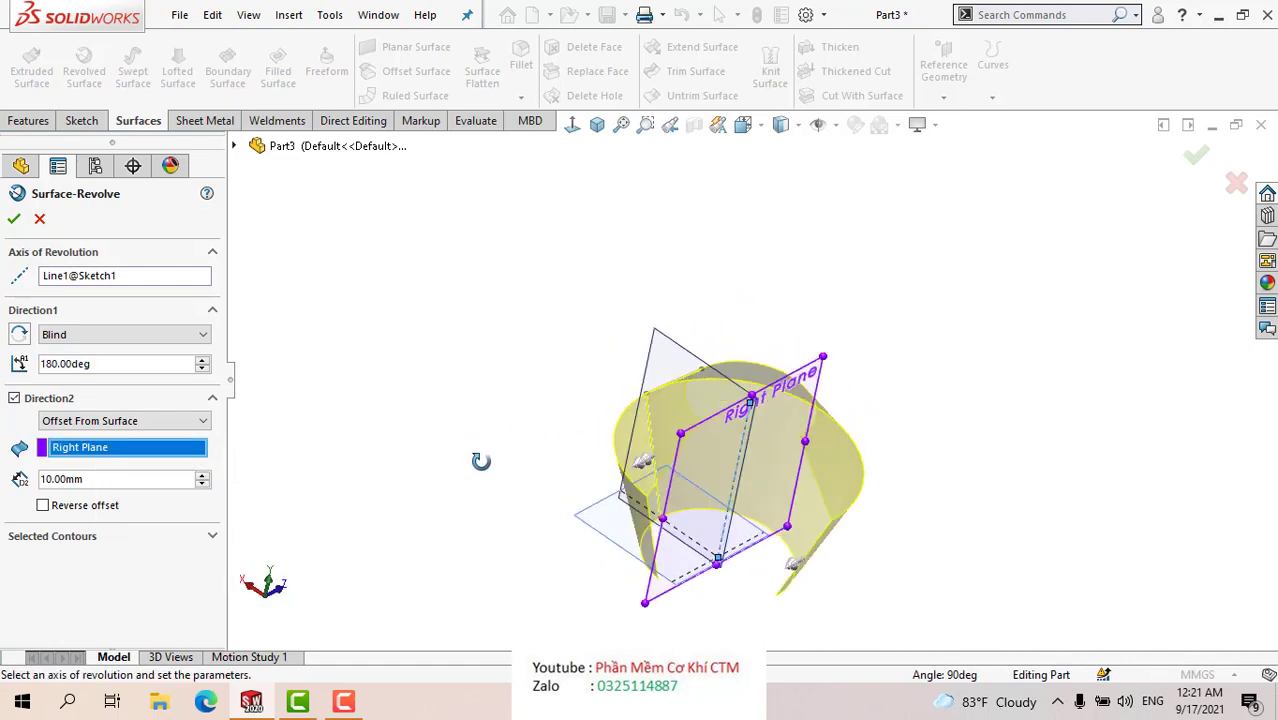
click(15, 220)
mouse_move(464, 368)
middle_down()
mouse_move(428, 265)
mouse_move(498, 451)
mouse_move(585, 456)
mouse_move(462, 414)
middle_up()
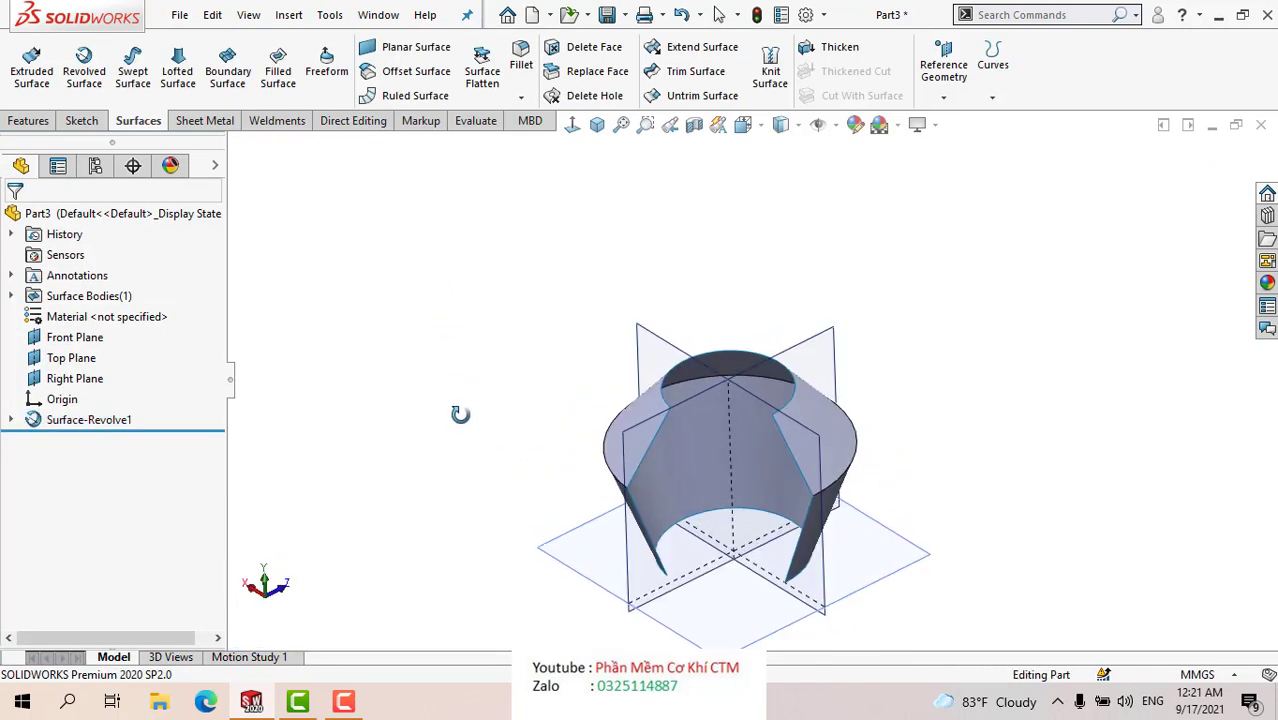
right_click(85, 425)
- Edit Surface-Revolve1 to reverse its offset and revolve only Sketch1-Contour
click(100, 291)
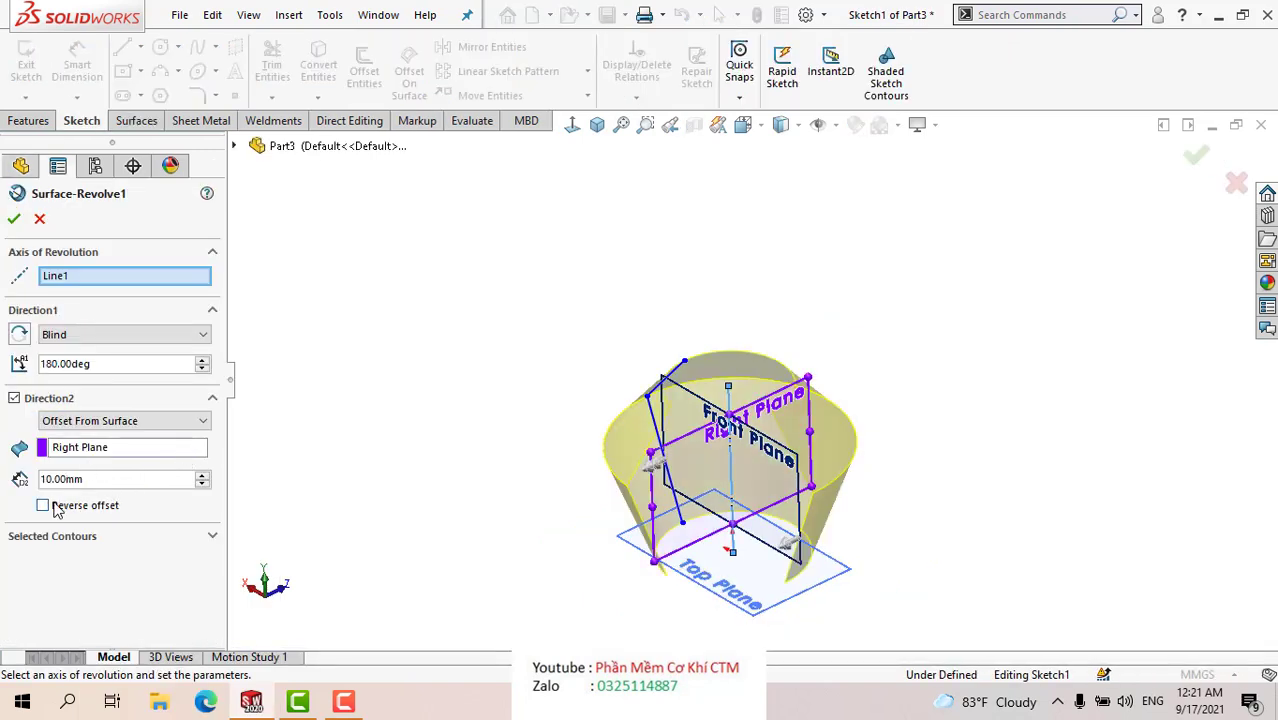
click(56, 509)
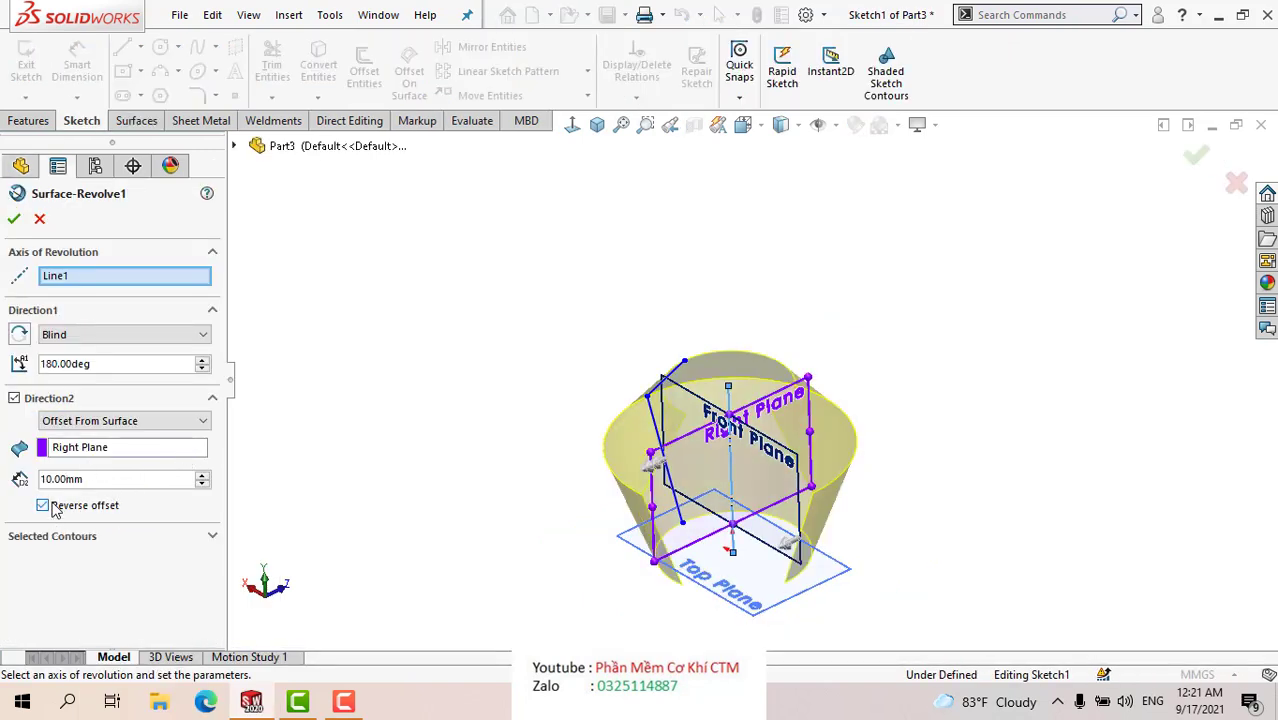
click(56, 509)
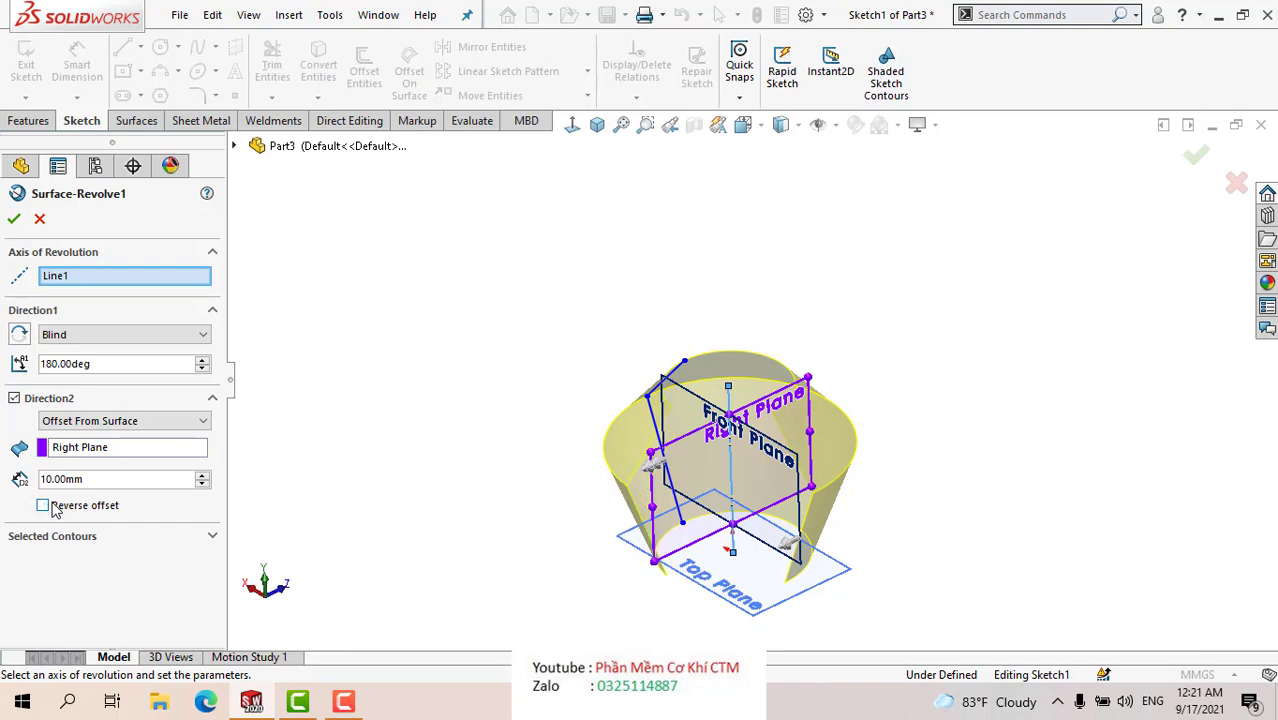
click(56, 509)
click(90, 536)
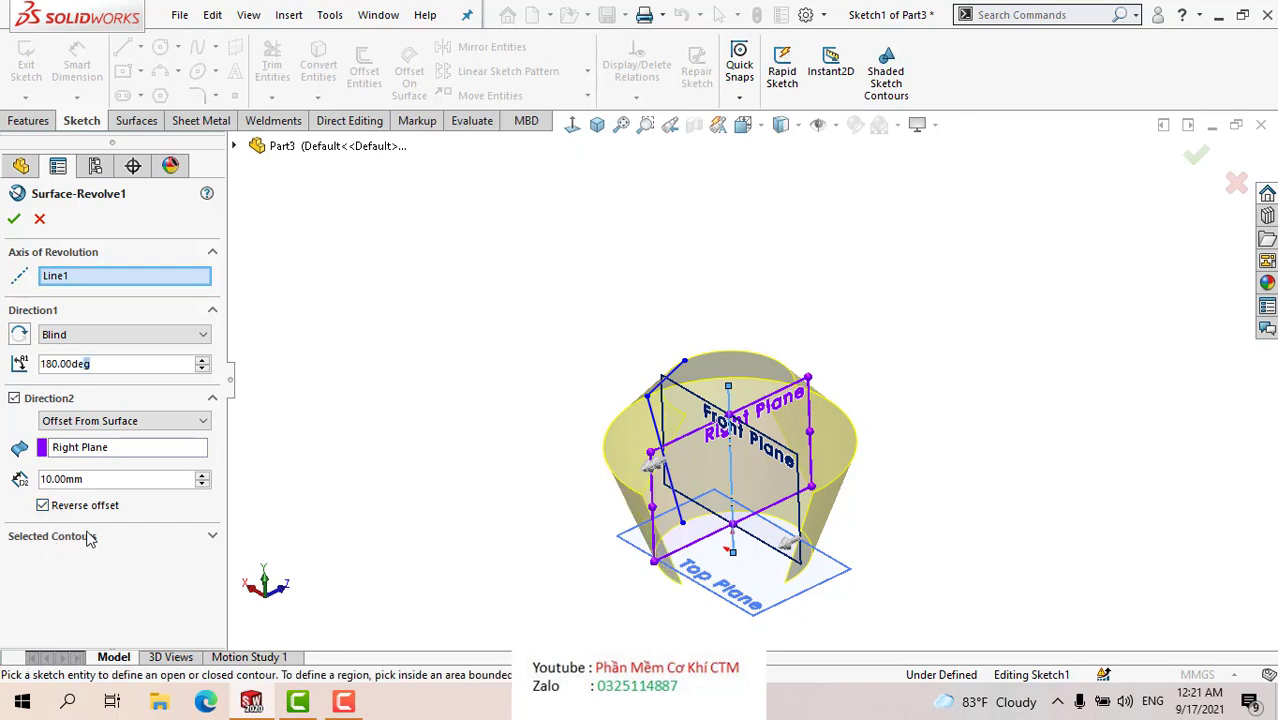
click(690, 372)
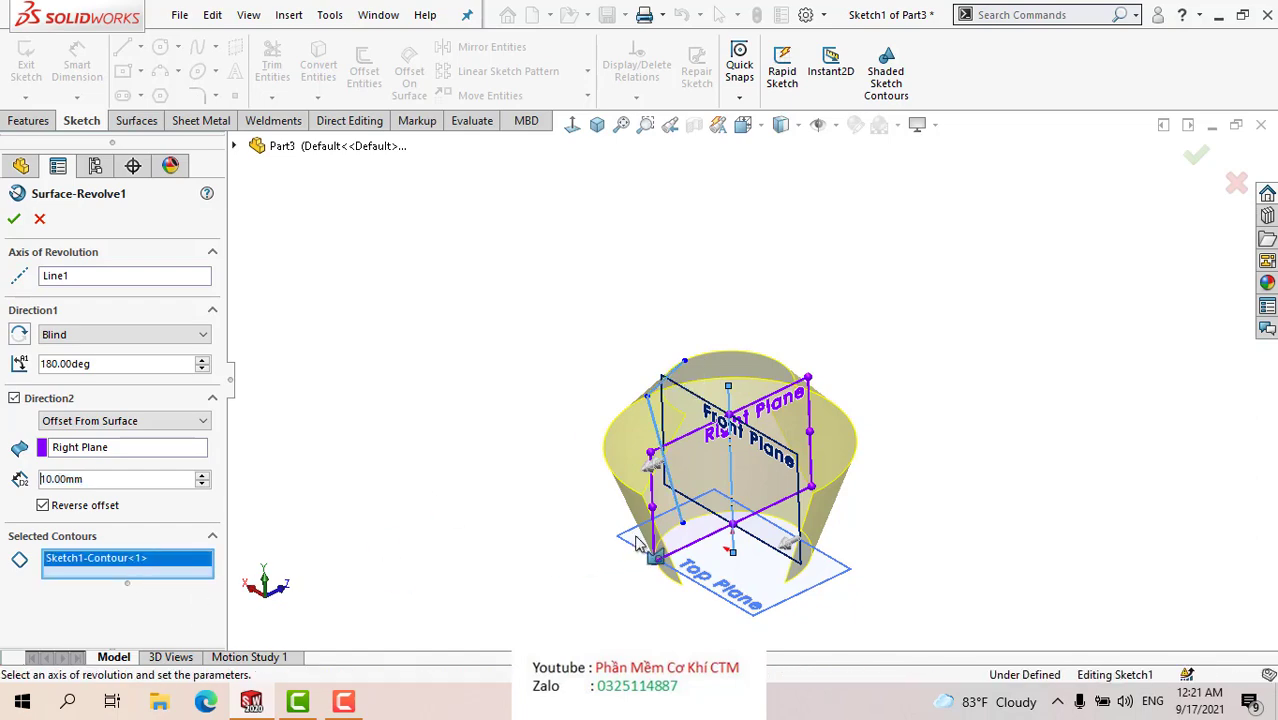
middle_drag(542, 562, 910, 553)
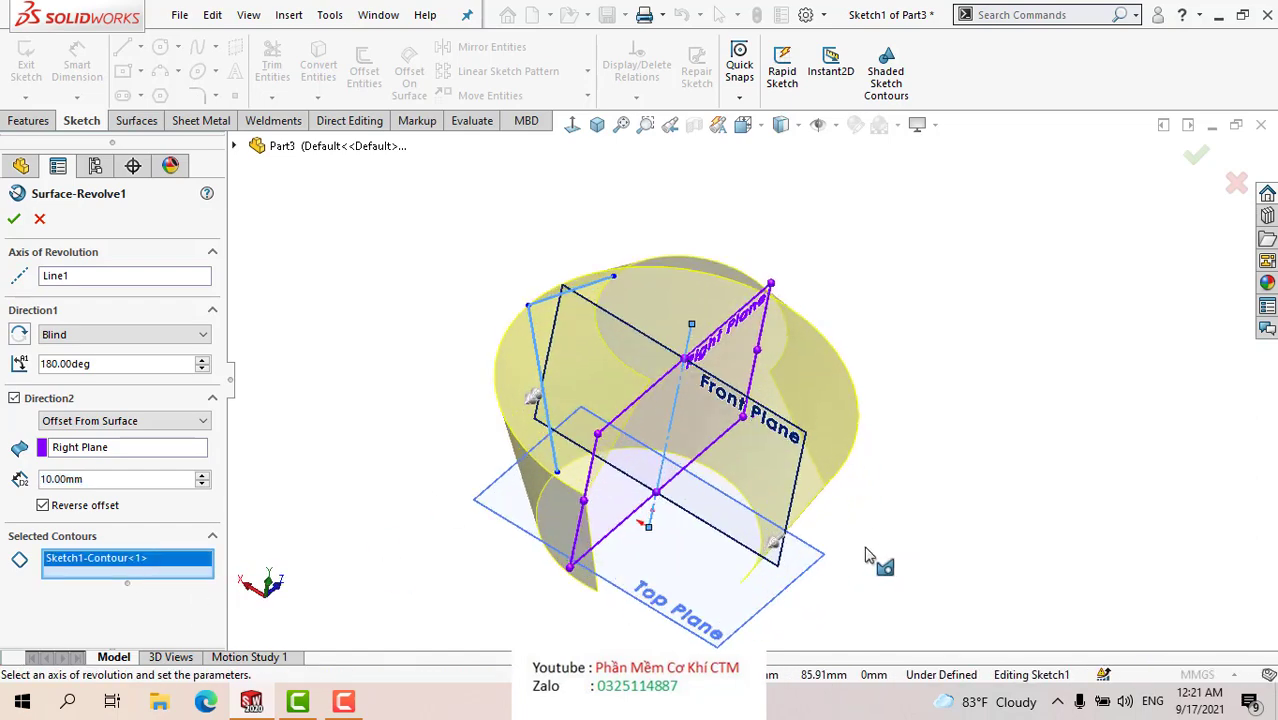
mouse_move(910, 553)
middle_down()
mouse_move(820, 489)
mouse_move(127, 267)
middle_up()
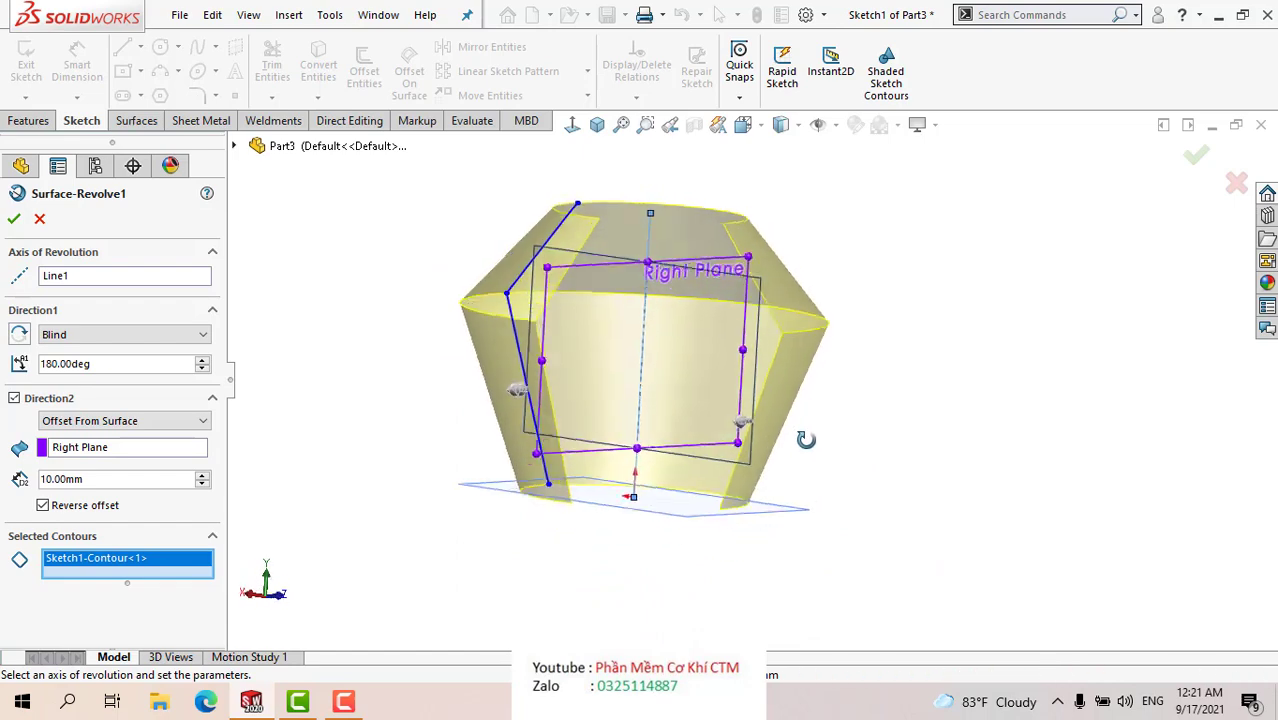
click(14, 220)
mouse_move(420, 457)
middle_down()
mouse_move(573, 533)
mouse_move(350, 480)
middle_up()
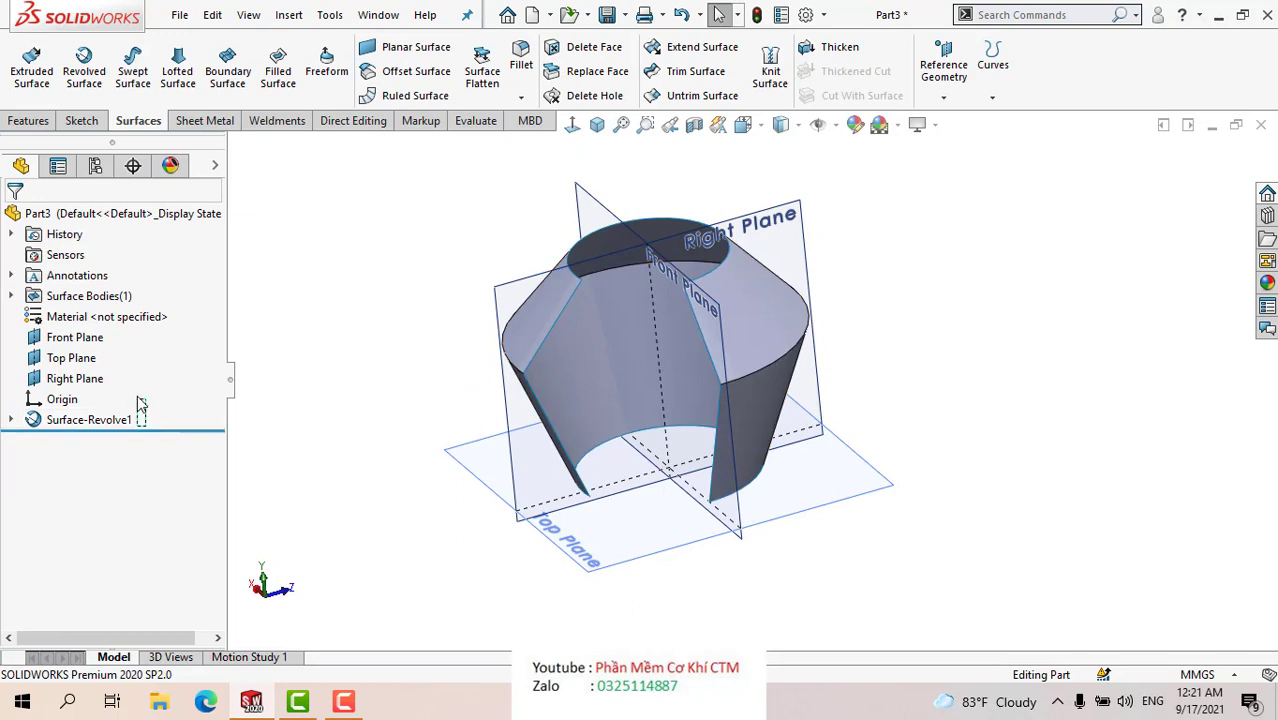
- Roll the part back above Surface-Revolve1 and bring up the sketching tools
drag(140, 393, 150, 437)
drag(198, 429, 189, 408)
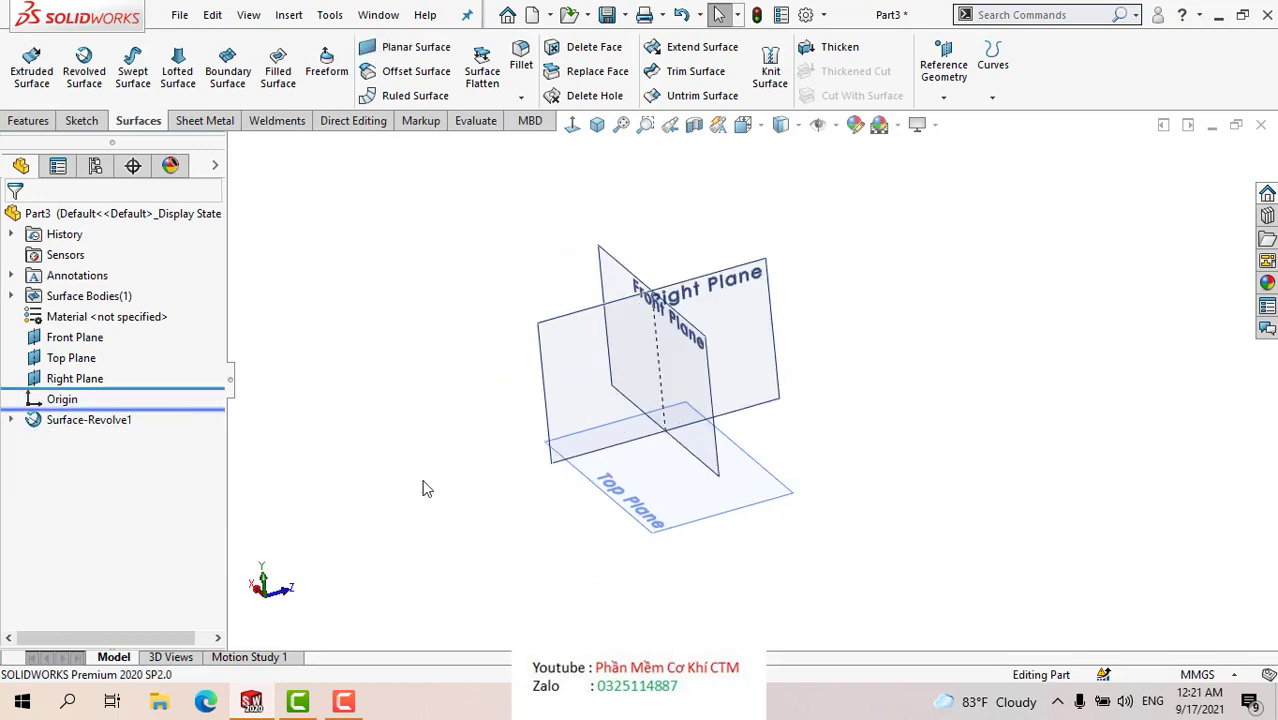
click(80, 121)
- On the Front Plane, sketch a vertical line about 266.98 mm up from the origin
click(708, 379)
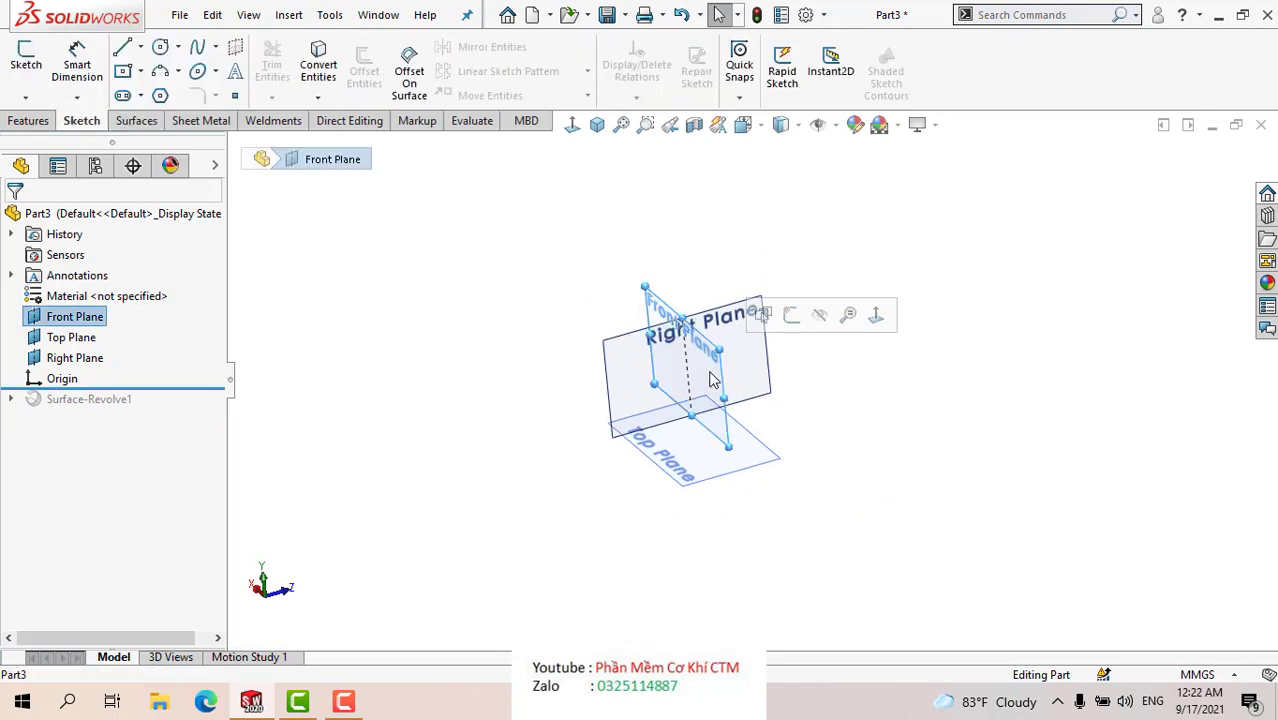
click(790, 314)
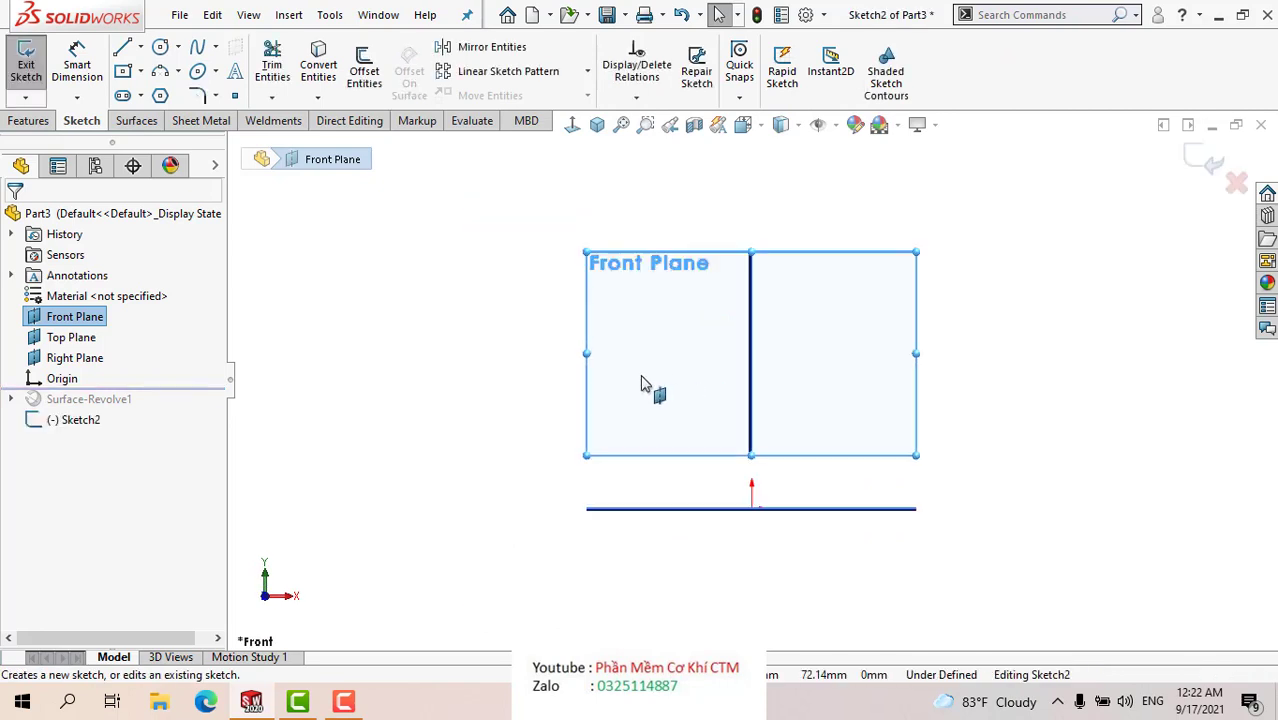
key(l)
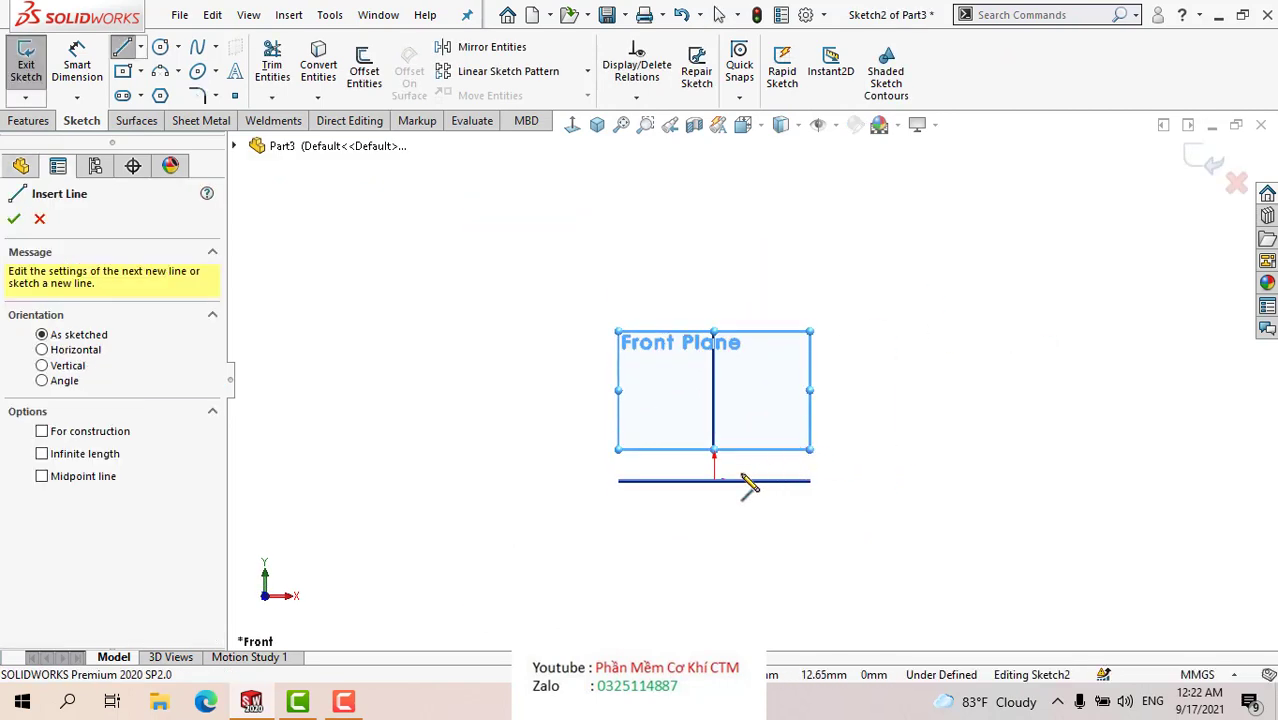
click(713, 481)
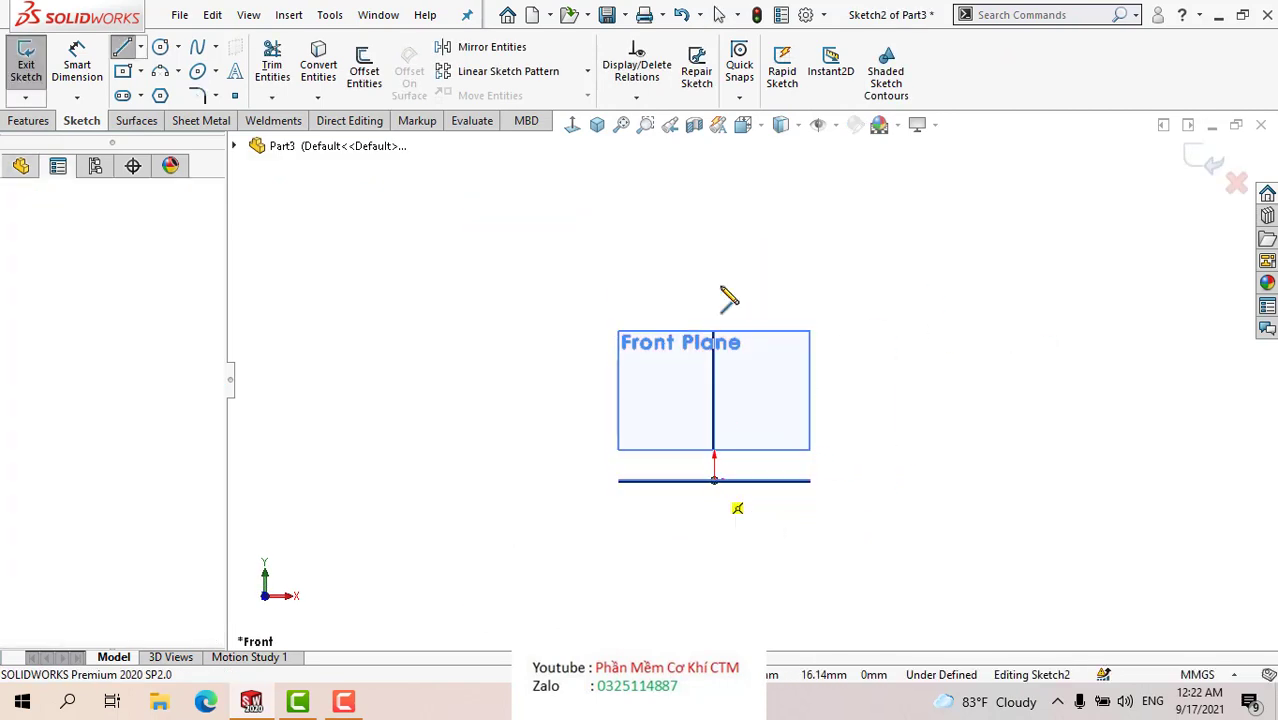
click(714, 195)
key(Escape)
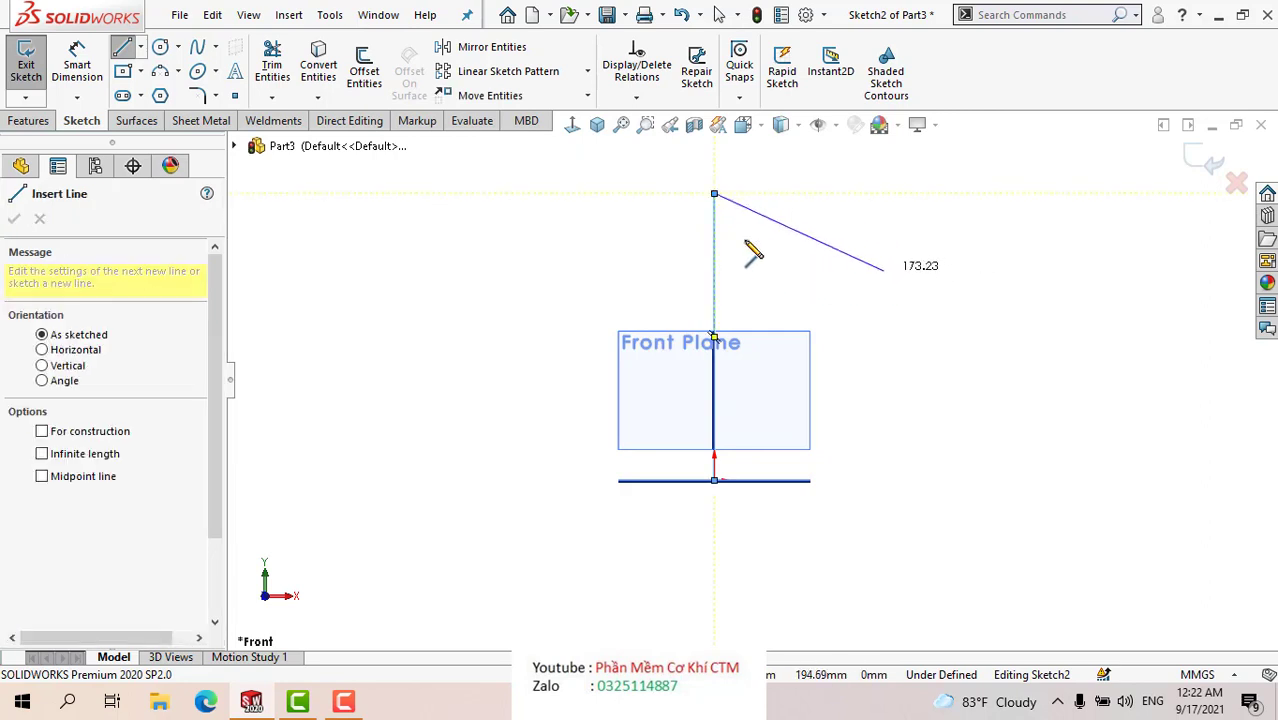
click(714, 194)
key(Escape)
- Make the vertical line construction geometry and draw a four-point S-shaped spline to its right
click(714, 213)
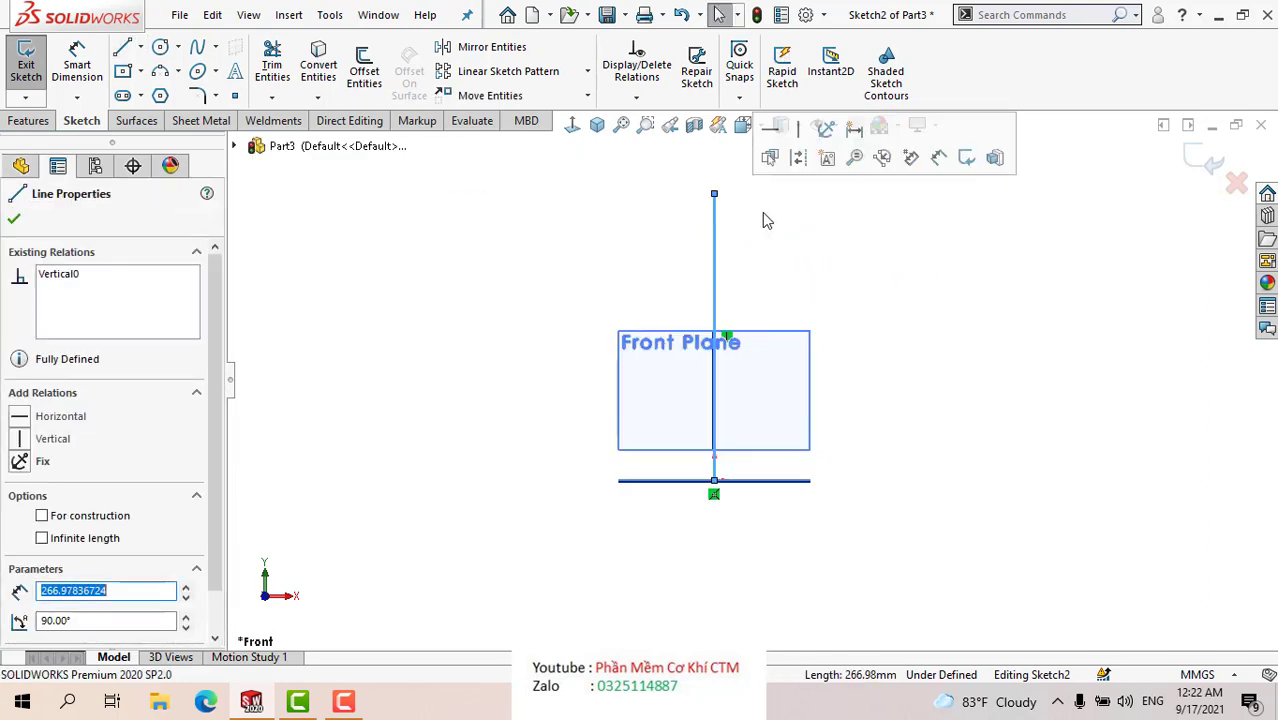
click(798, 160)
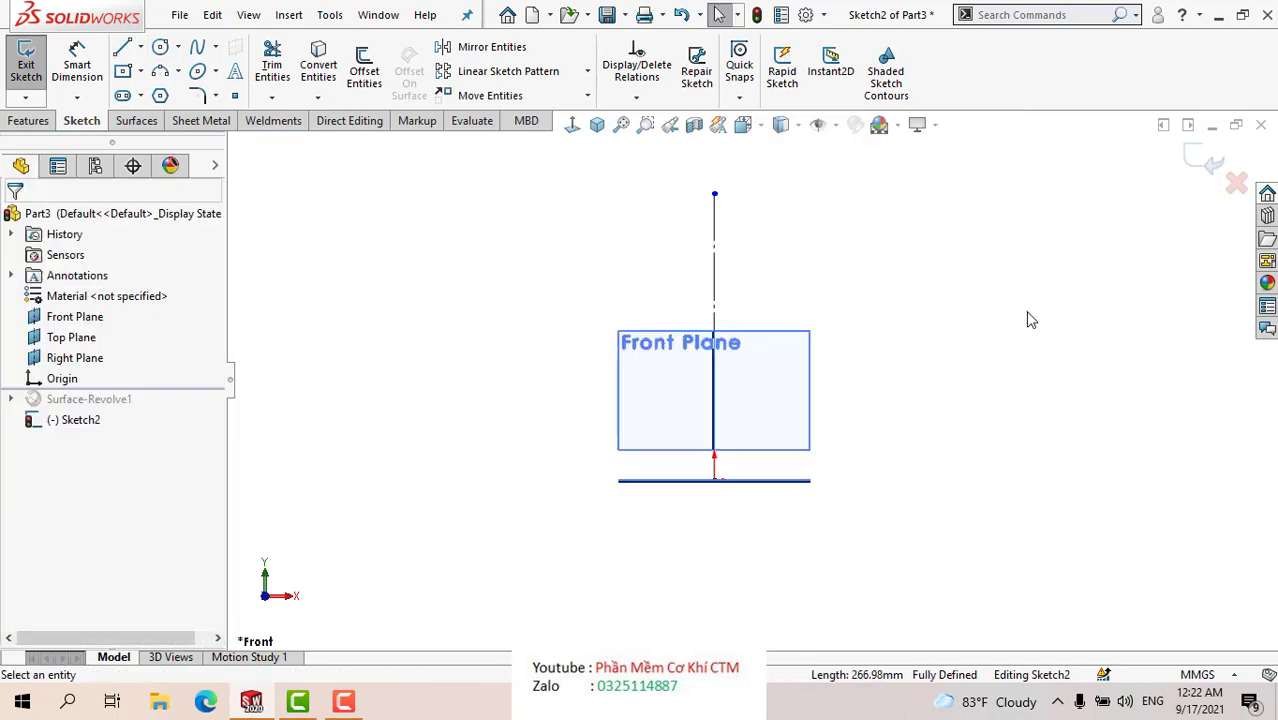
click(200, 49)
click(806, 193)
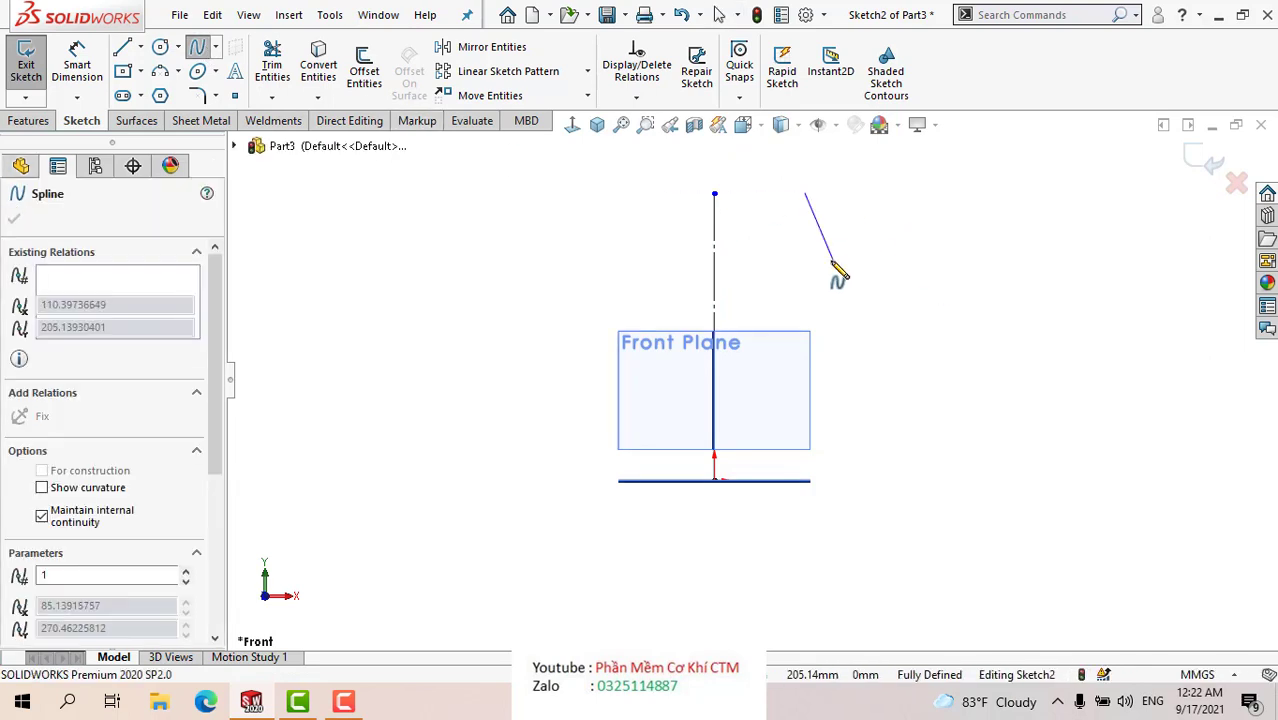
click(862, 356)
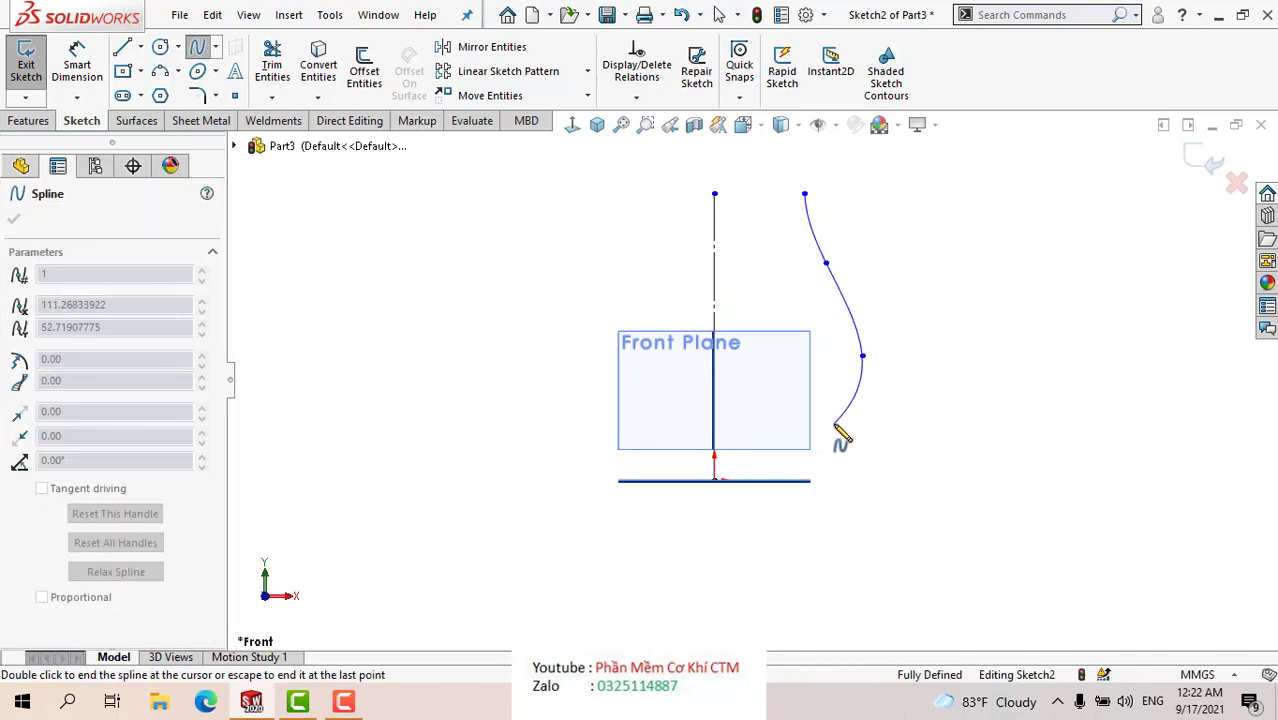
click(834, 425)
double_click(902, 488)
key(Escape)
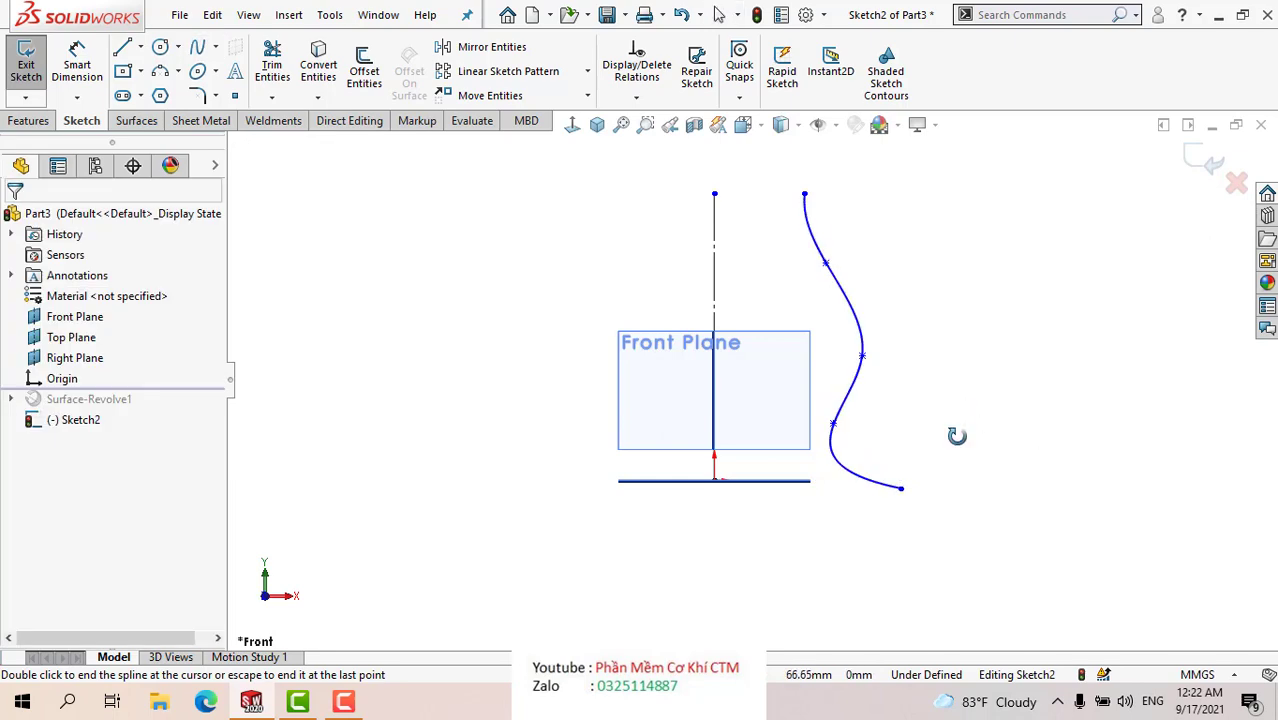
middle_drag(957, 435, 950, 486)
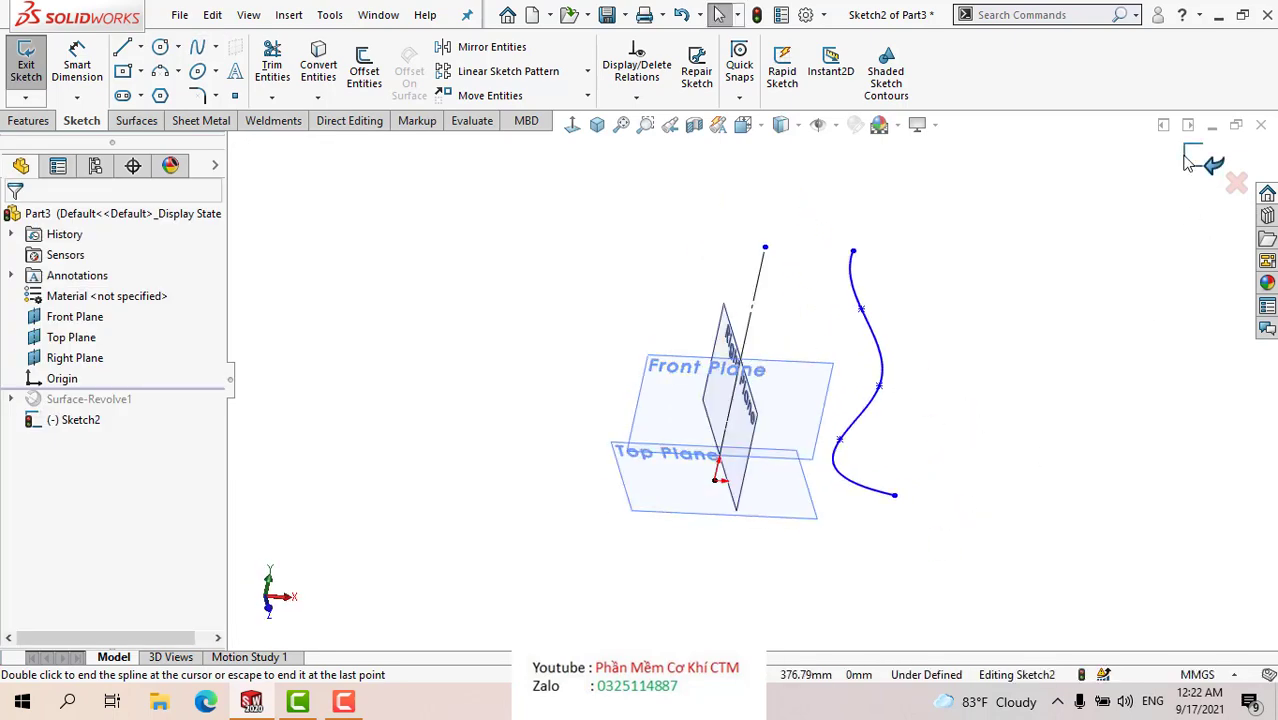
- Exit Sketch2 and hide the reference planes from the view
click(1212, 163)
mouse_move(976, 406)
middle_down()
mouse_move(984, 382)
mouse_move(976, 499)
mouse_move(898, 303)
mouse_move(902, 377)
middle_up()
scroll(901, 371, up, 2)
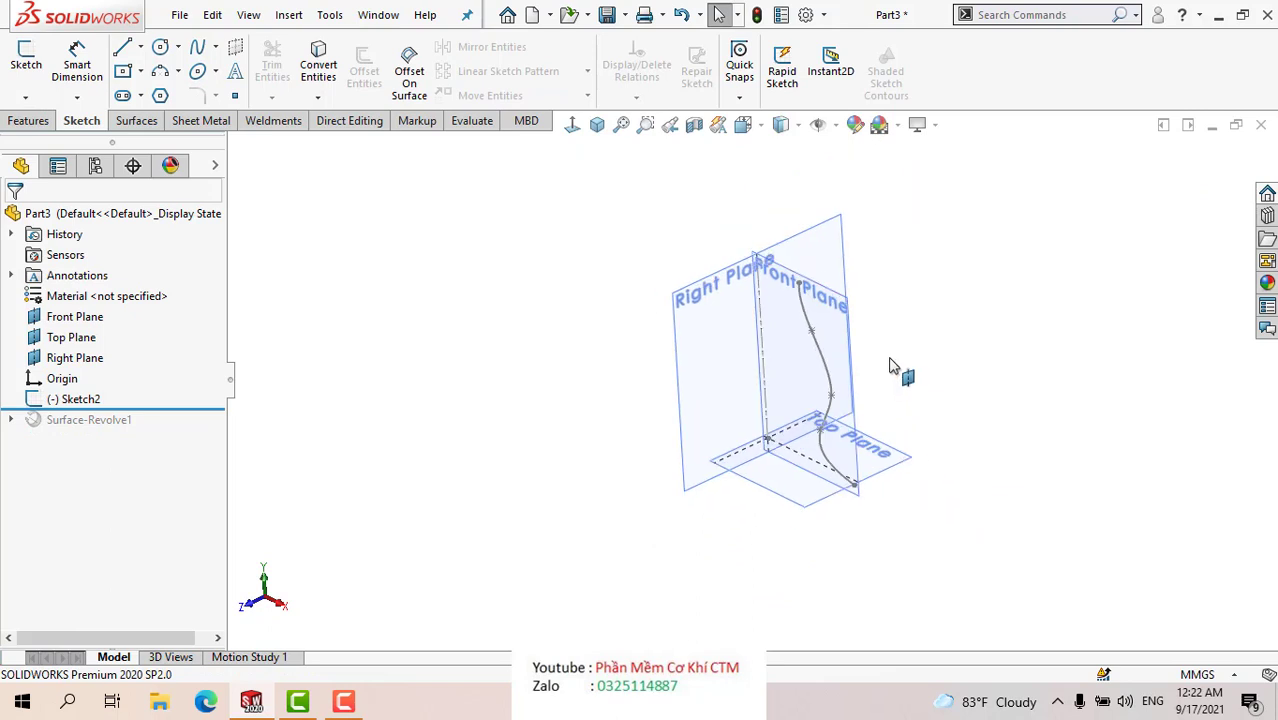
click(838, 128)
click(809, 167)
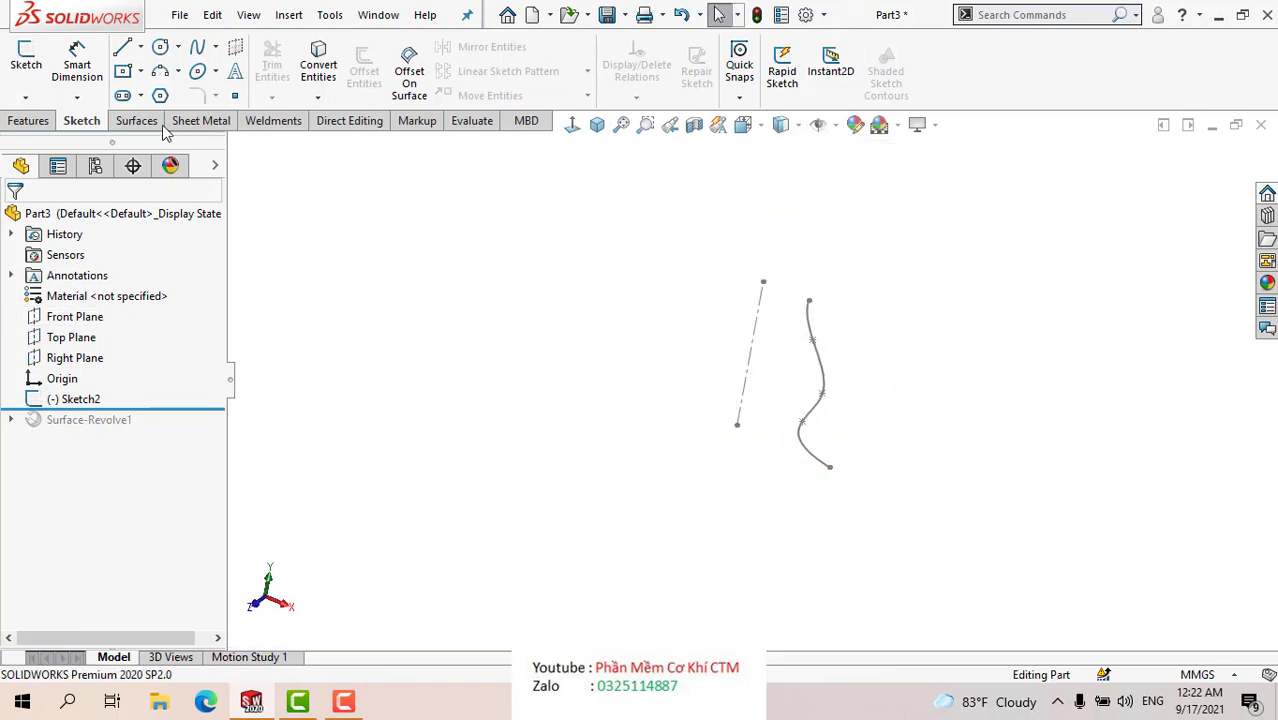
- From the Surfaces tab, start a new Revolved Surface feature
click(160, 125)
right_click(165, 131)
mouse_move(205, 184)
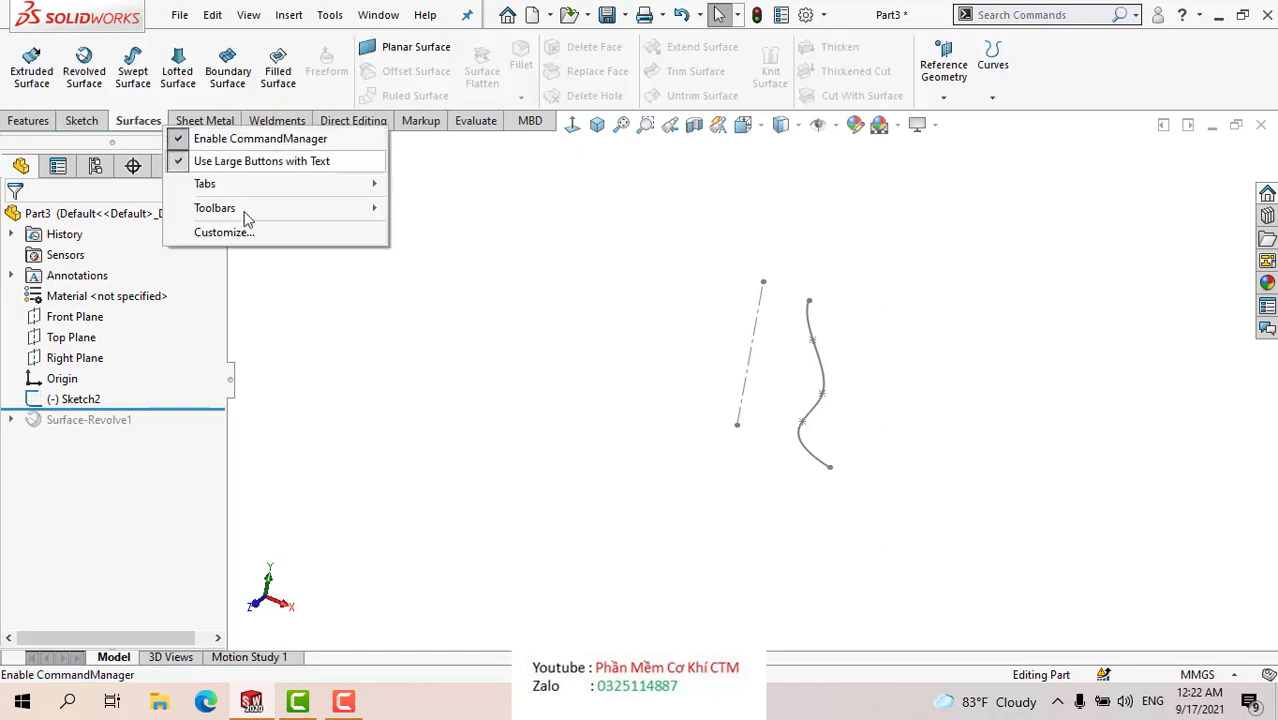
click(293, 346)
click(68, 76)
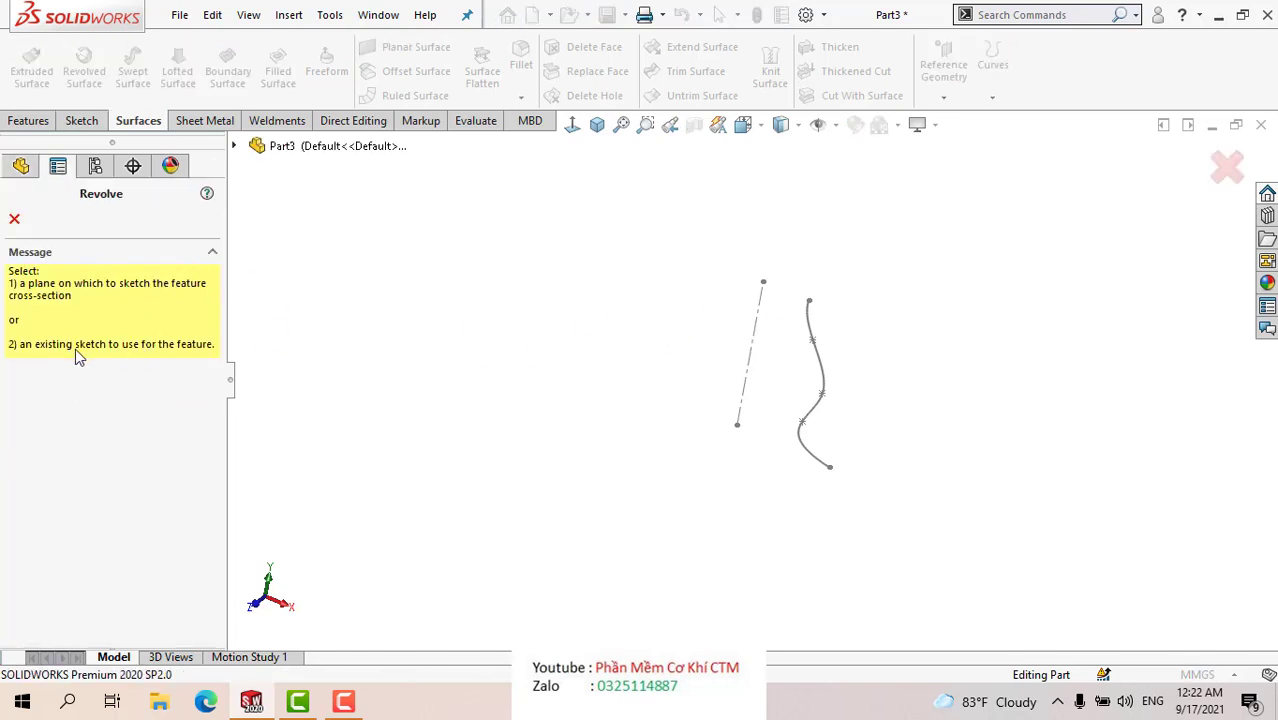
- Select Sketch2 as the revolve profile and inspect the preview
click(751, 350)
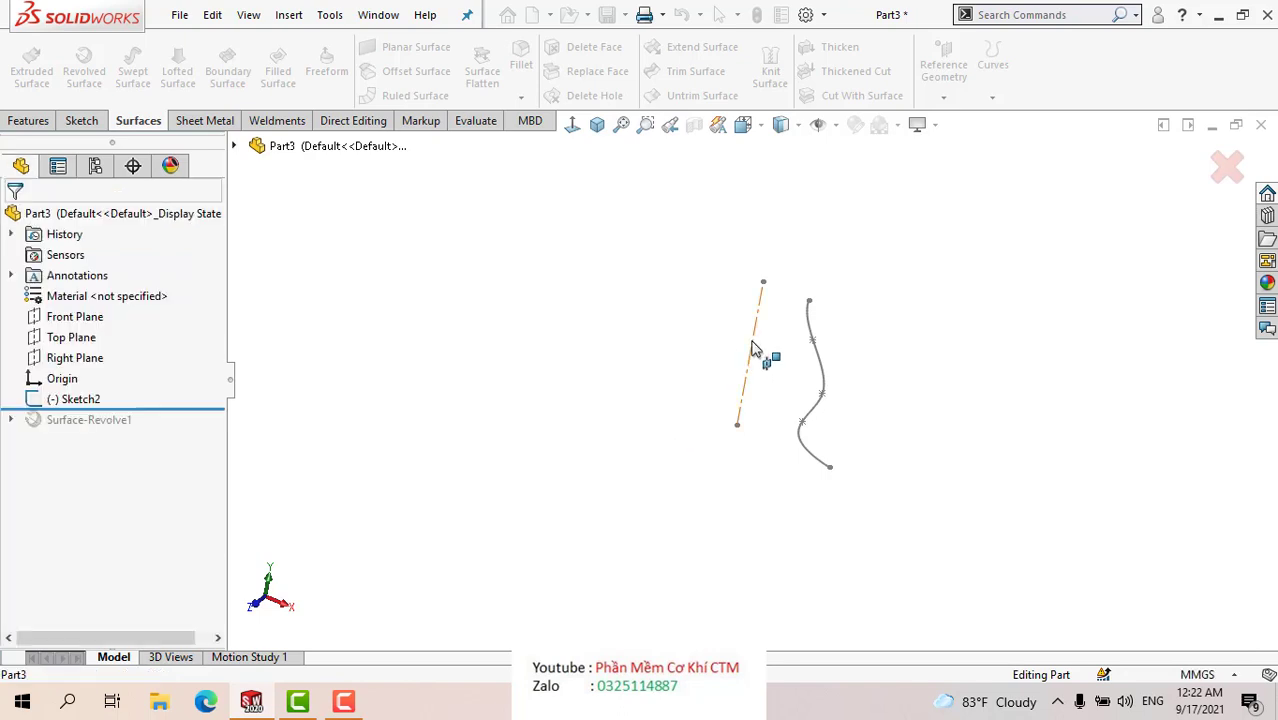
mouse_move(622, 420)
middle_down()
mouse_move(579, 270)
mouse_move(650, 365)
middle_up()
scroll(856, 465, down, 3)
middle_drag(856, 465, 762, 248)
scroll(762, 248, up, 3)
mouse_move(850, 422)
middle_down()
mouse_move(765, 285)
mouse_move(750, 350)
middle_up()
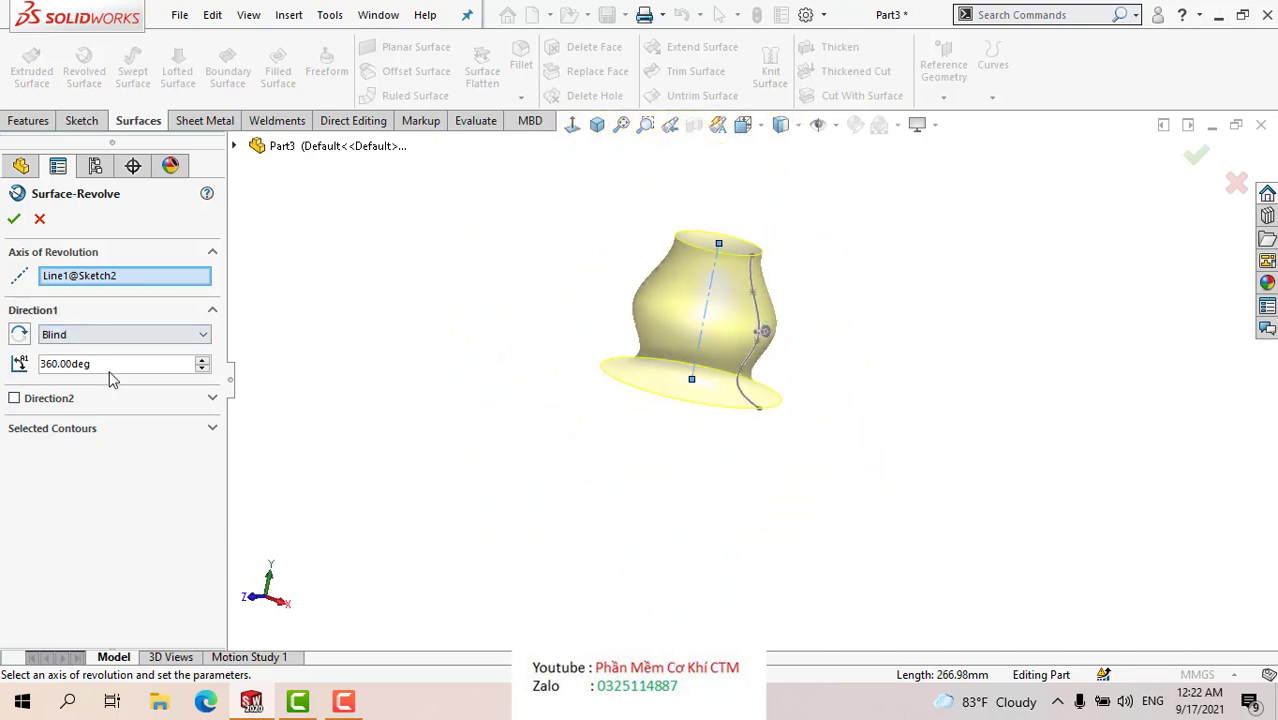
- Set the revolve angle to 90° (after trying 45°) and accept Surface-Revolve2
text(45)
key(Return)
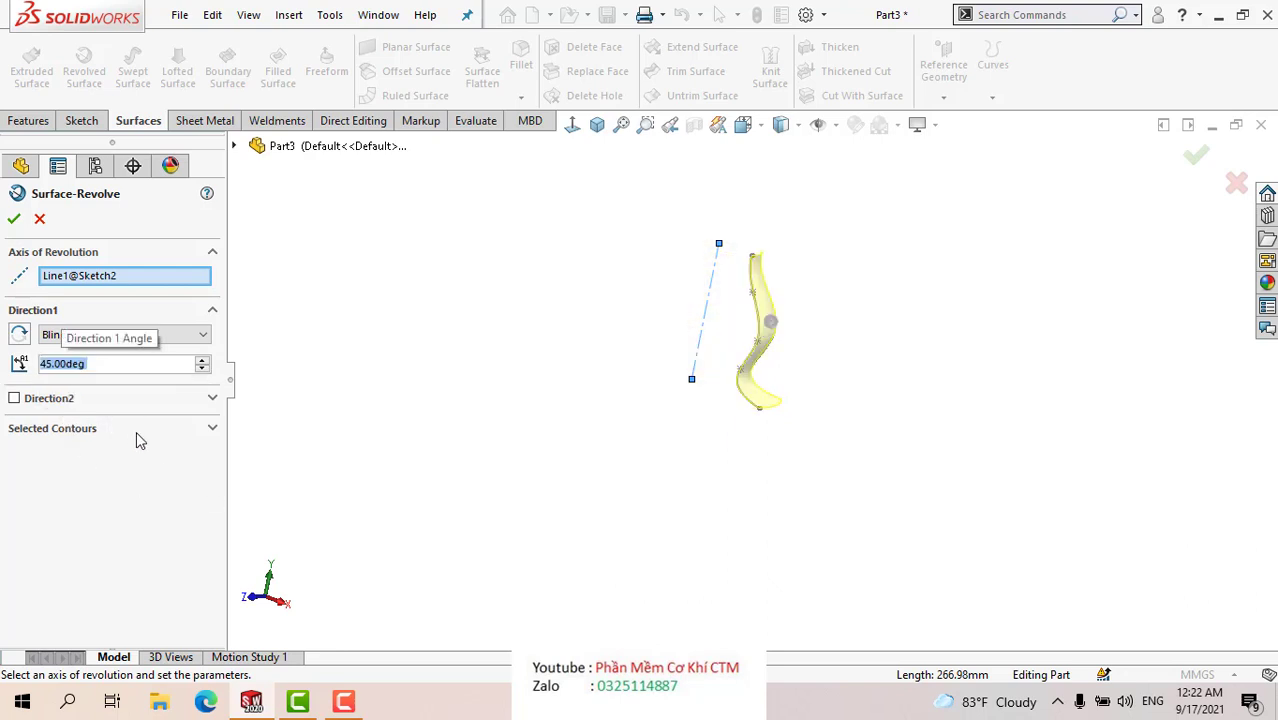
text(90)
key(Return)
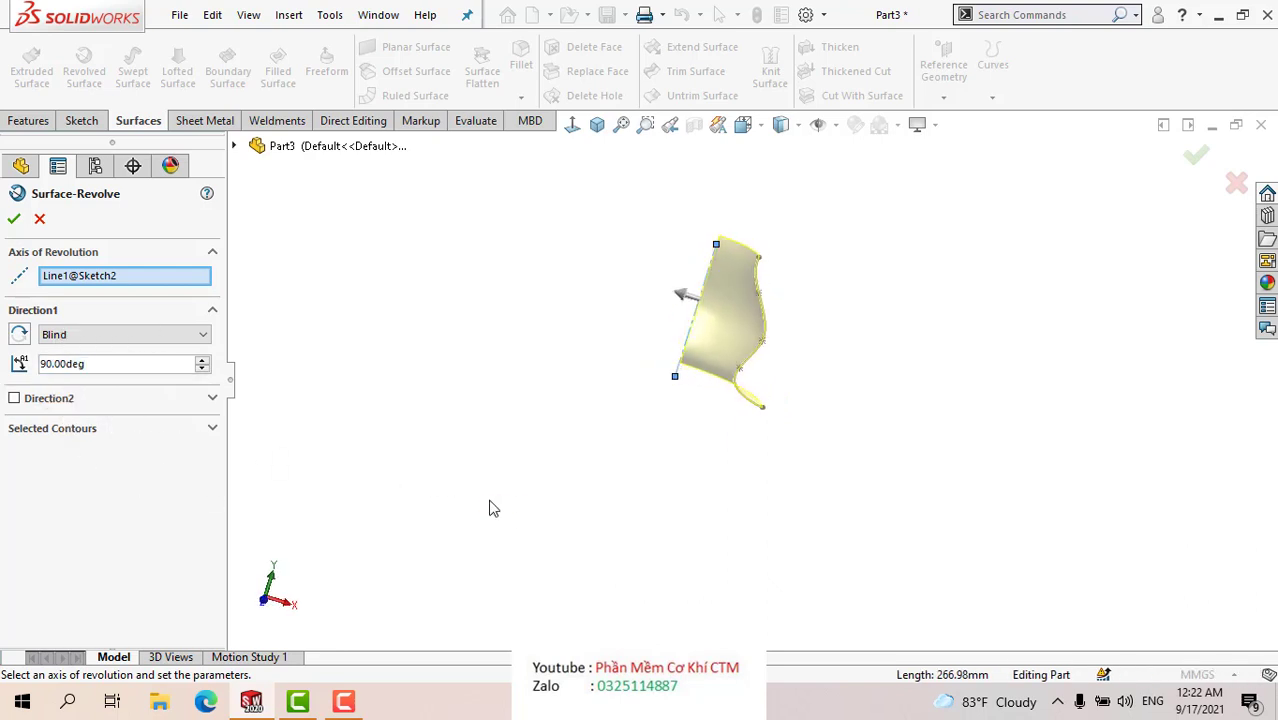
click(14, 221)
mouse_move(510, 374)
middle_down()
mouse_move(630, 297)
mouse_move(724, 296)
mouse_move(832, 402)
mouse_move(892, 313)
mouse_move(808, 250)
mouse_move(770, 262)
middle_up()
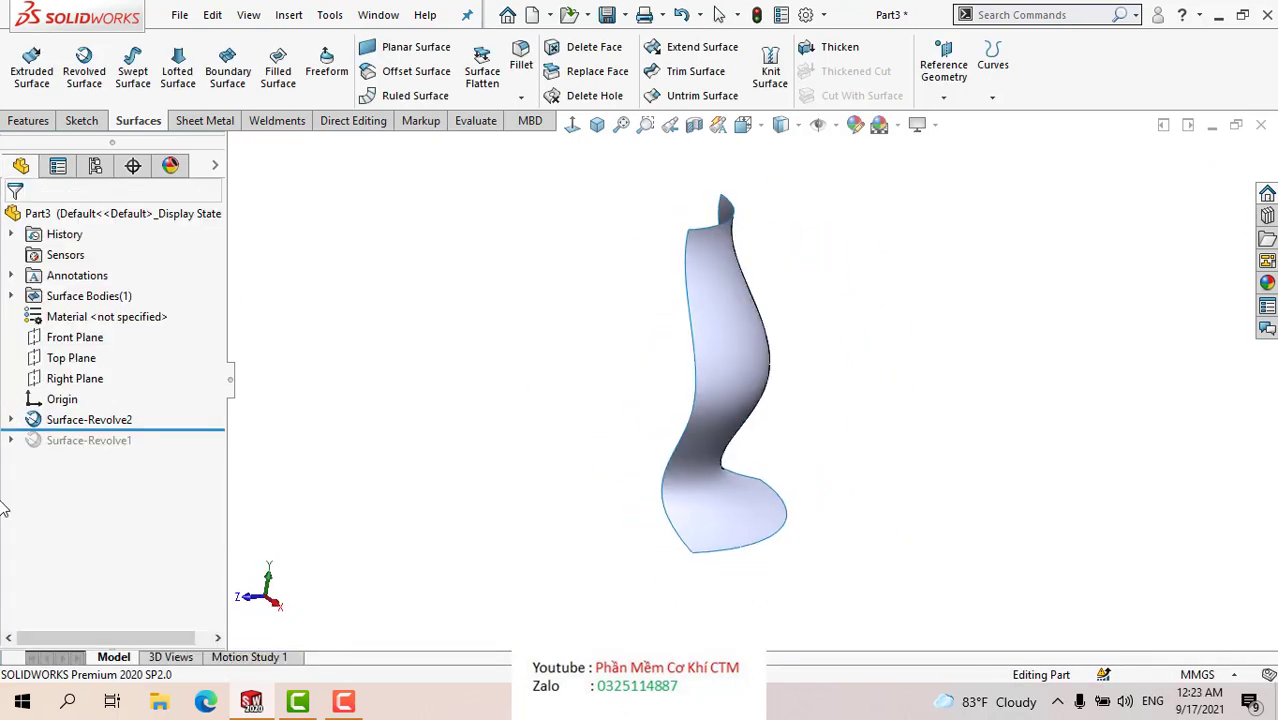
- Reopen Surface-Revolve2, try Mid Plane and Up To Vertex, then return to Blind
click(114, 424)
click(129, 368)
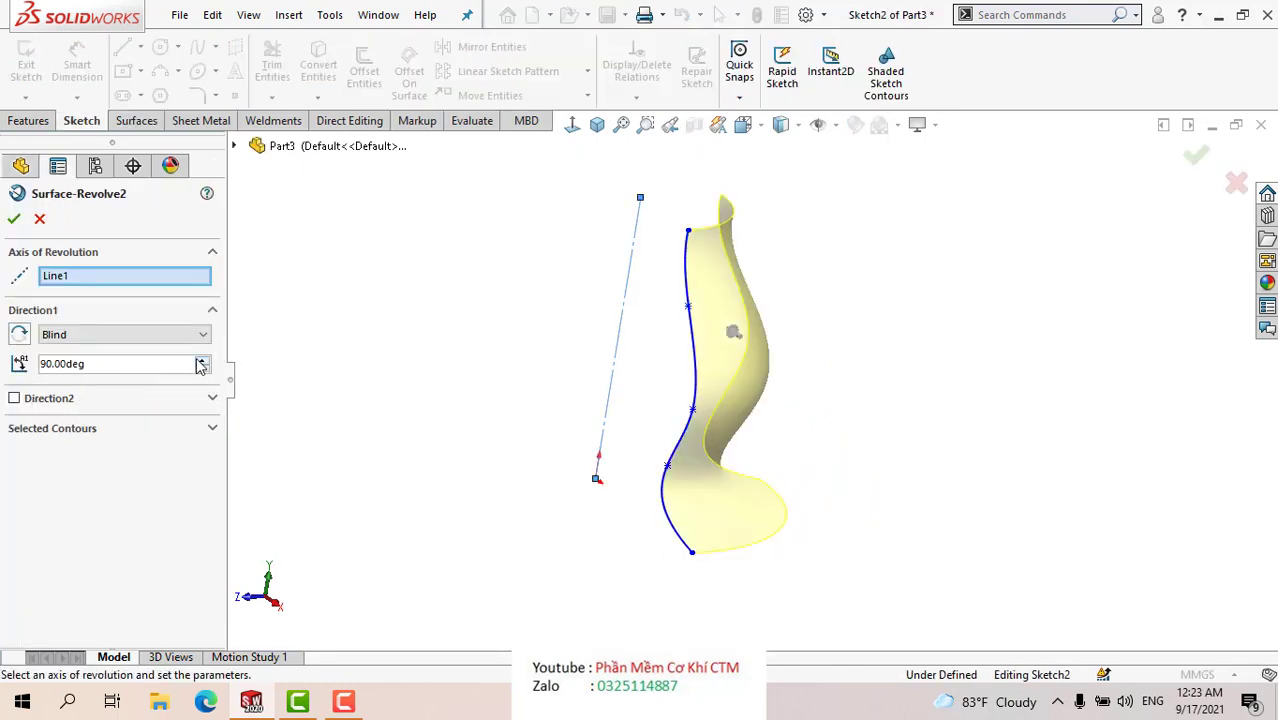
click(153, 336)
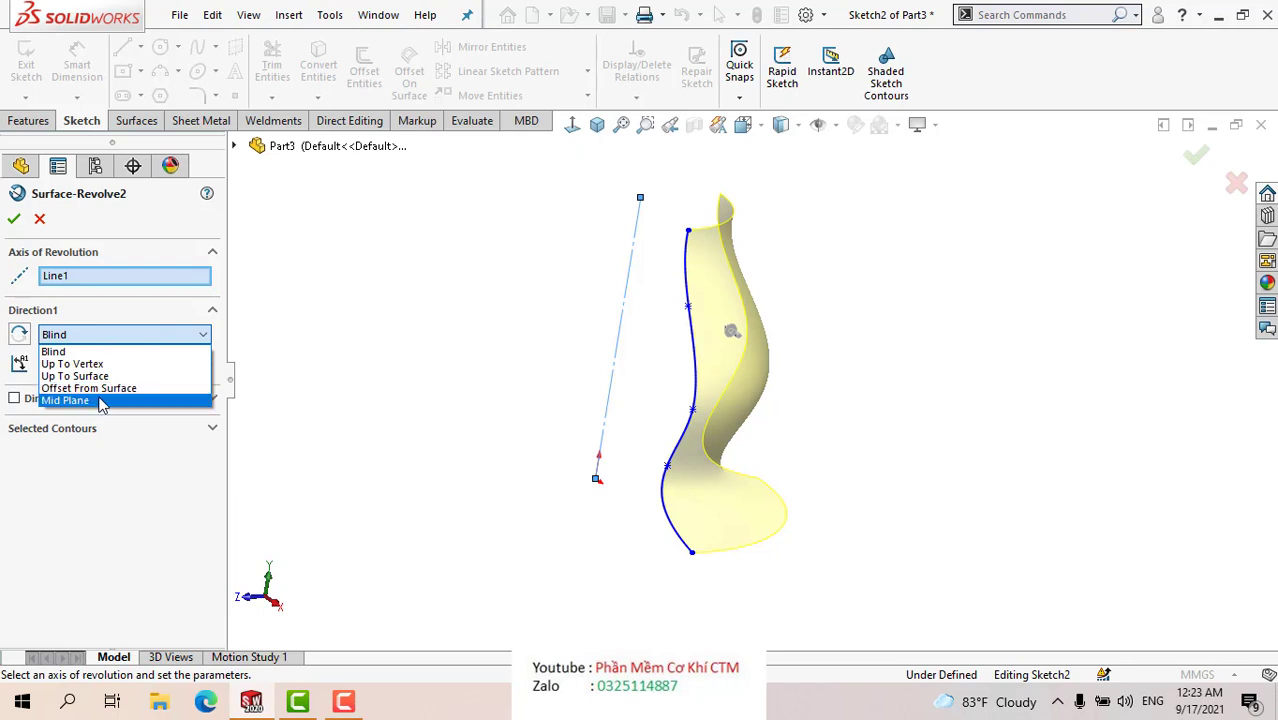
click(165, 400)
mouse_move(440, 458)
middle_down()
mouse_move(417, 474)
mouse_move(323, 408)
mouse_move(367, 443)
mouse_move(72, 464)
middle_up()
click(165, 338)
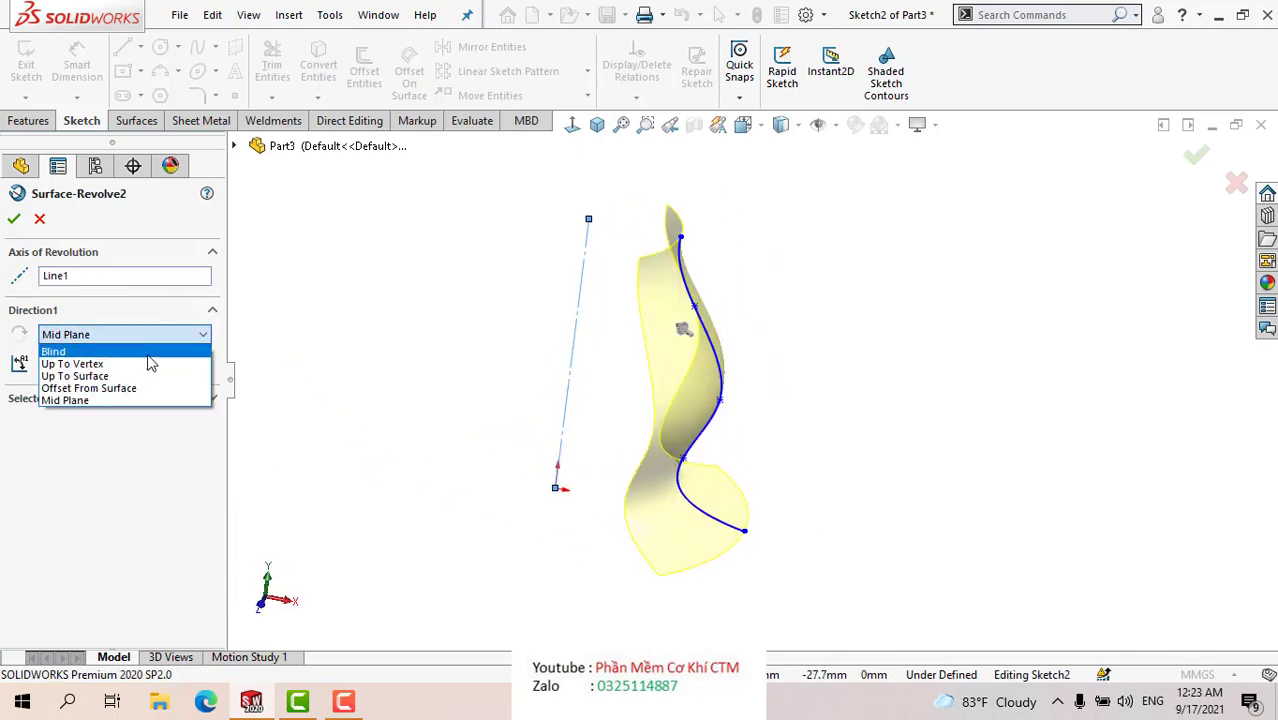
click(137, 366)
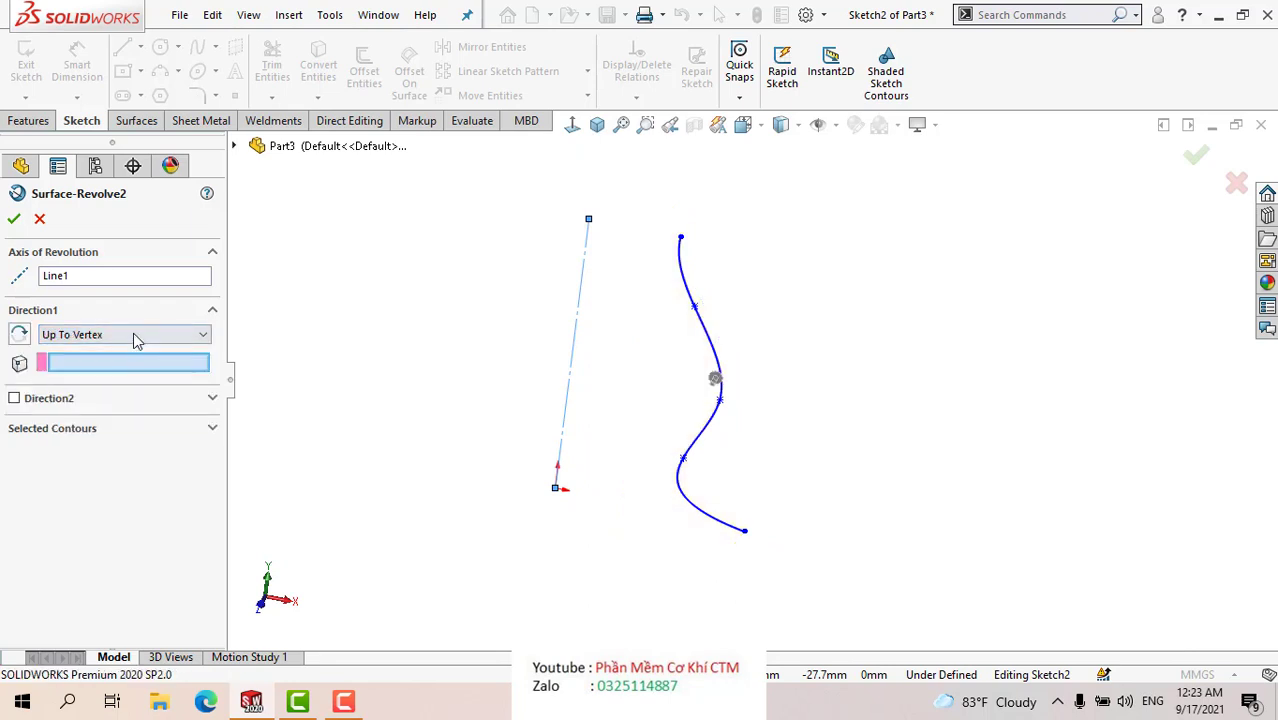
click(134, 336)
click(119, 355)
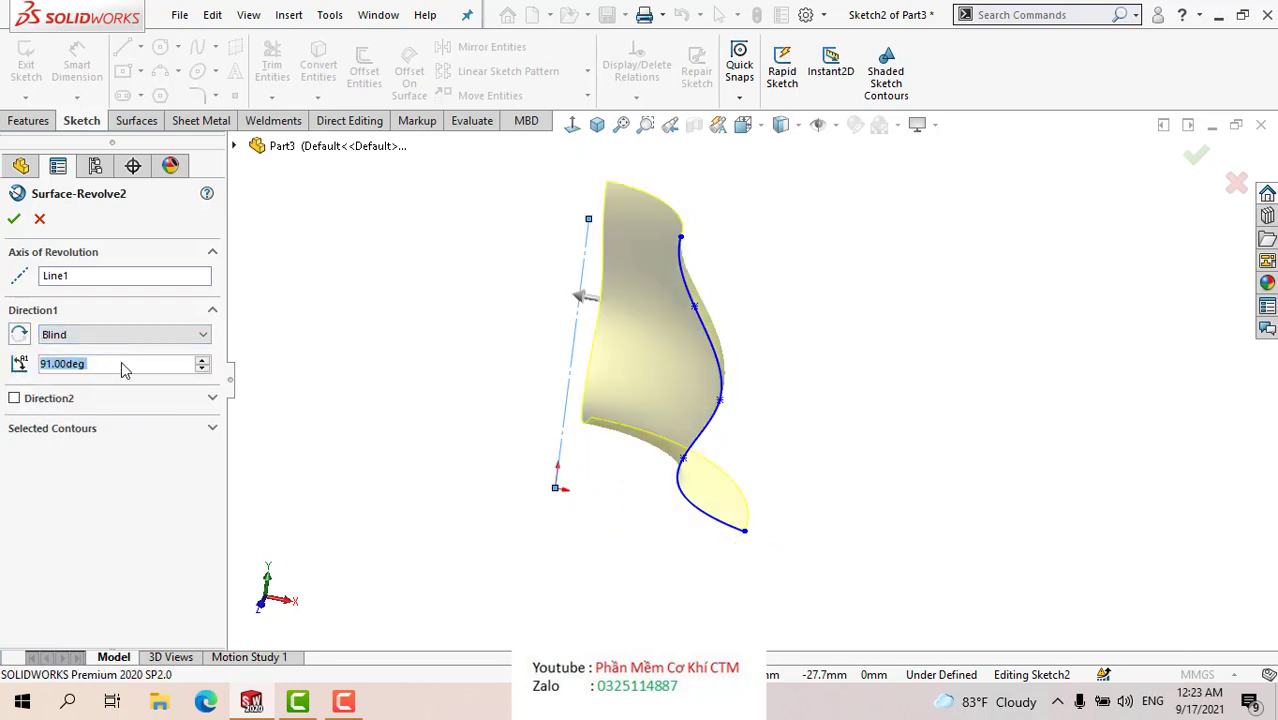
- Set the revolve angle to 270° and accept the edit
text(270)
key(Return)
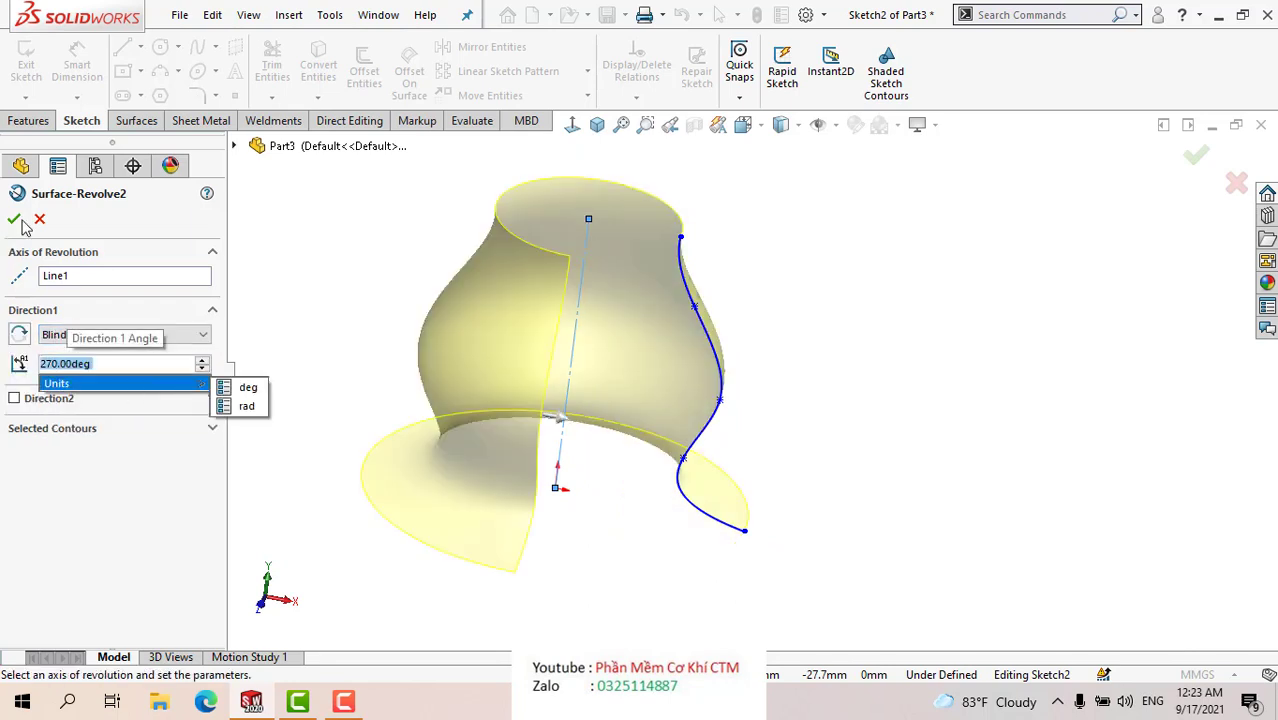
click(837, 403)
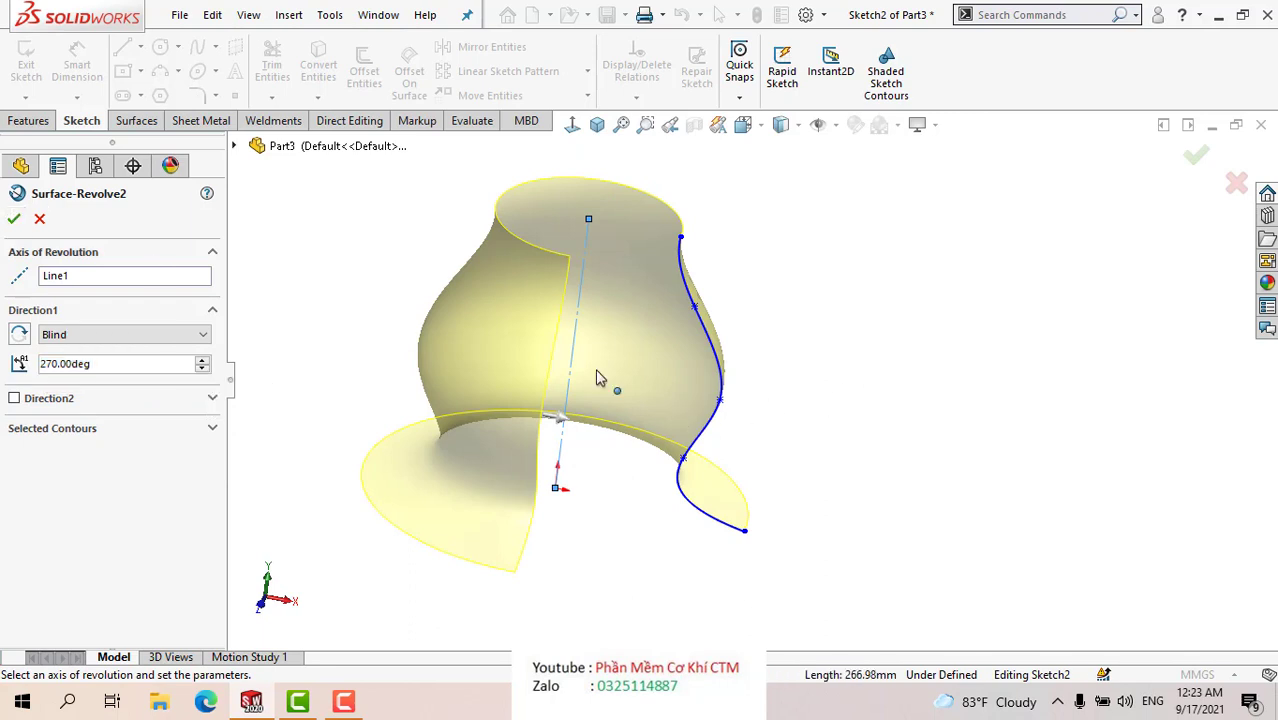
click(17, 219)
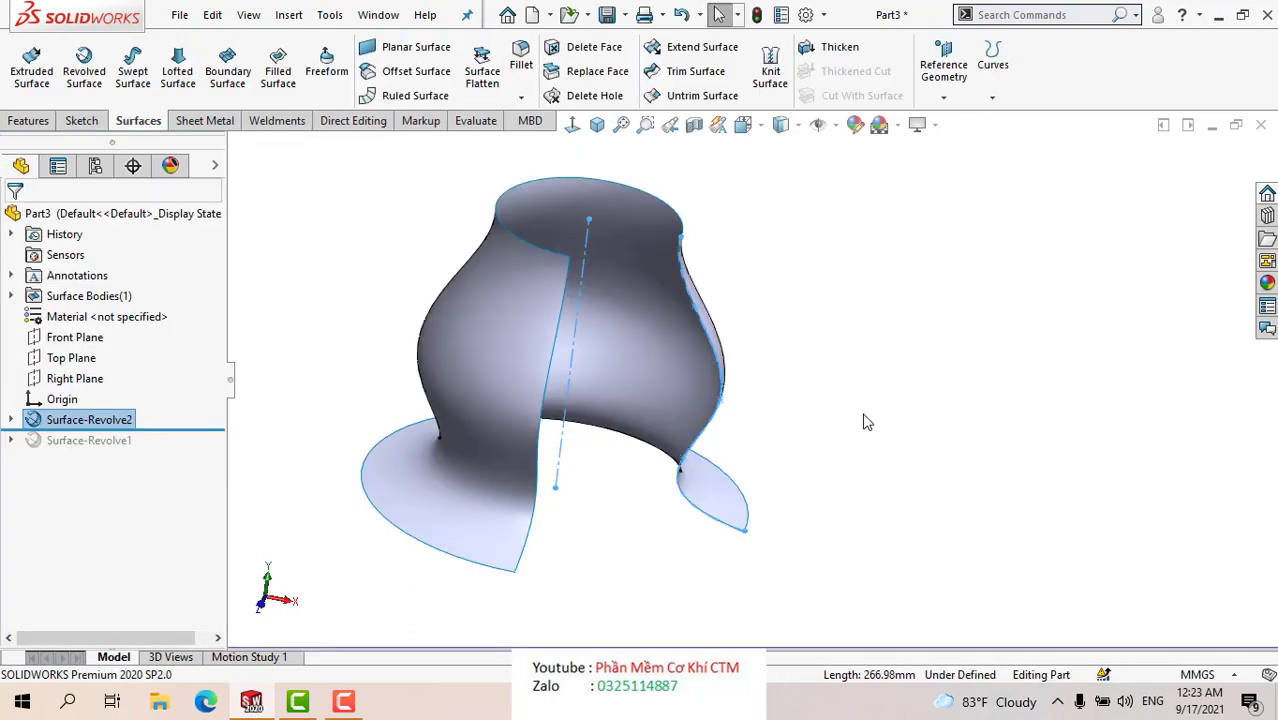
- Thicken Surface-Revolve2 by 1.00 mm into the solid Thicken1 feature
mouse_move(864, 420)
middle_down()
mouse_move(802, 406)
mouse_move(833, 394)
middle_up()
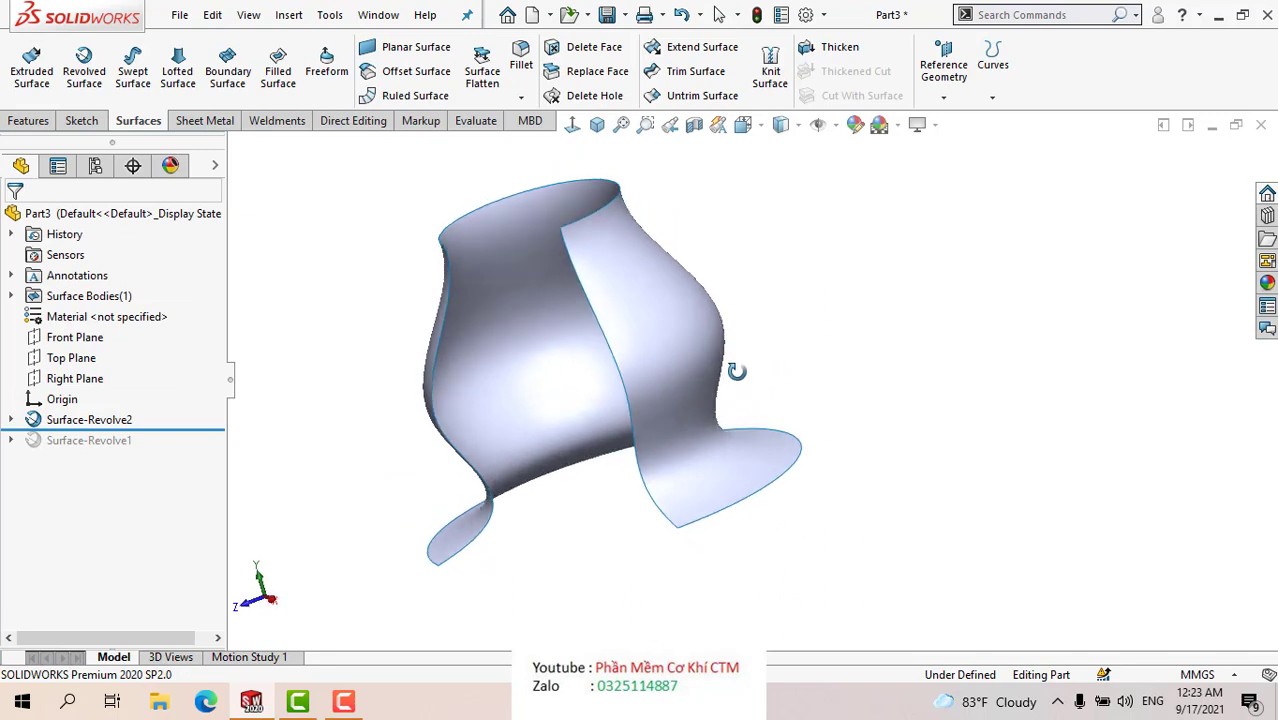
click(836, 52)
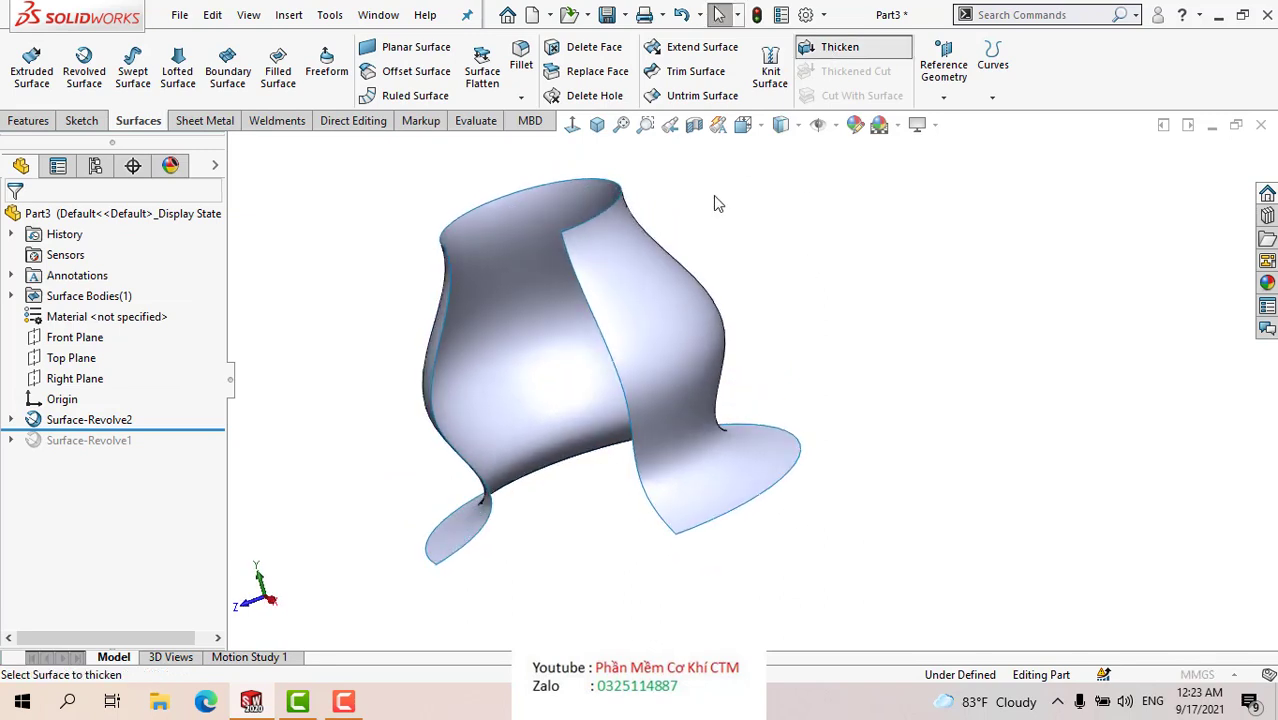
click(645, 292)
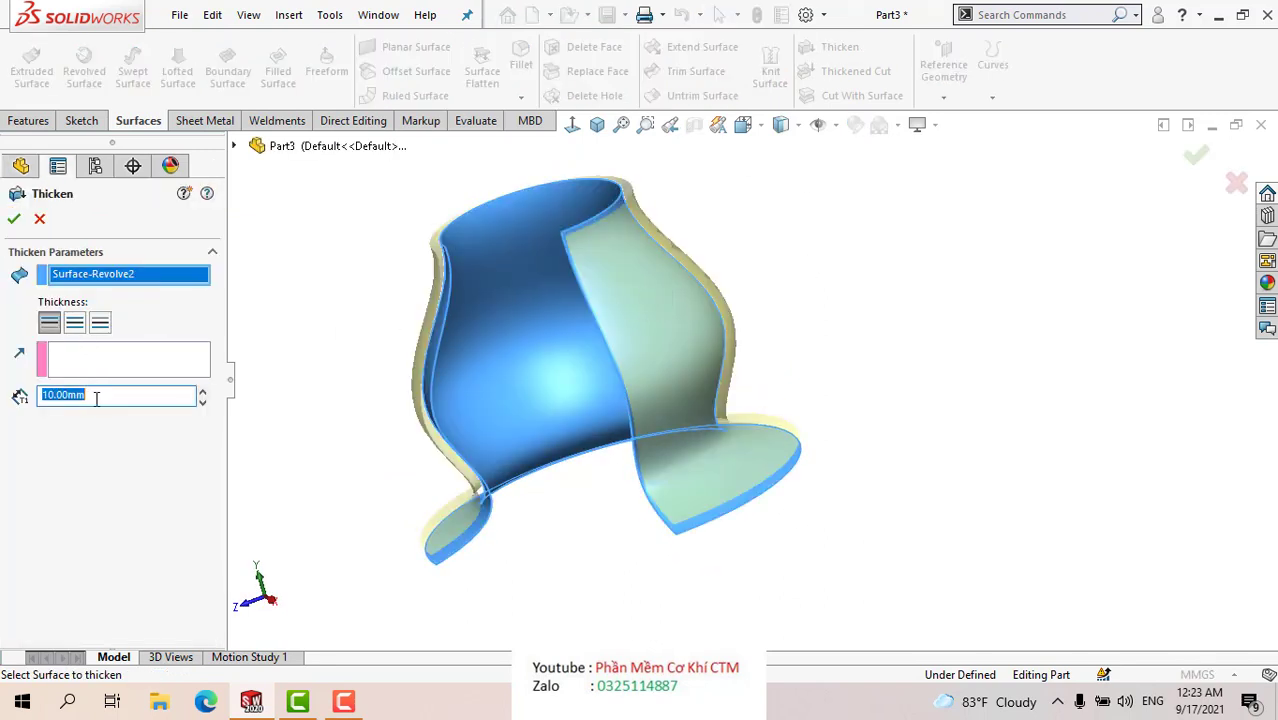
click(83, 400)
text(1)
key(Return)
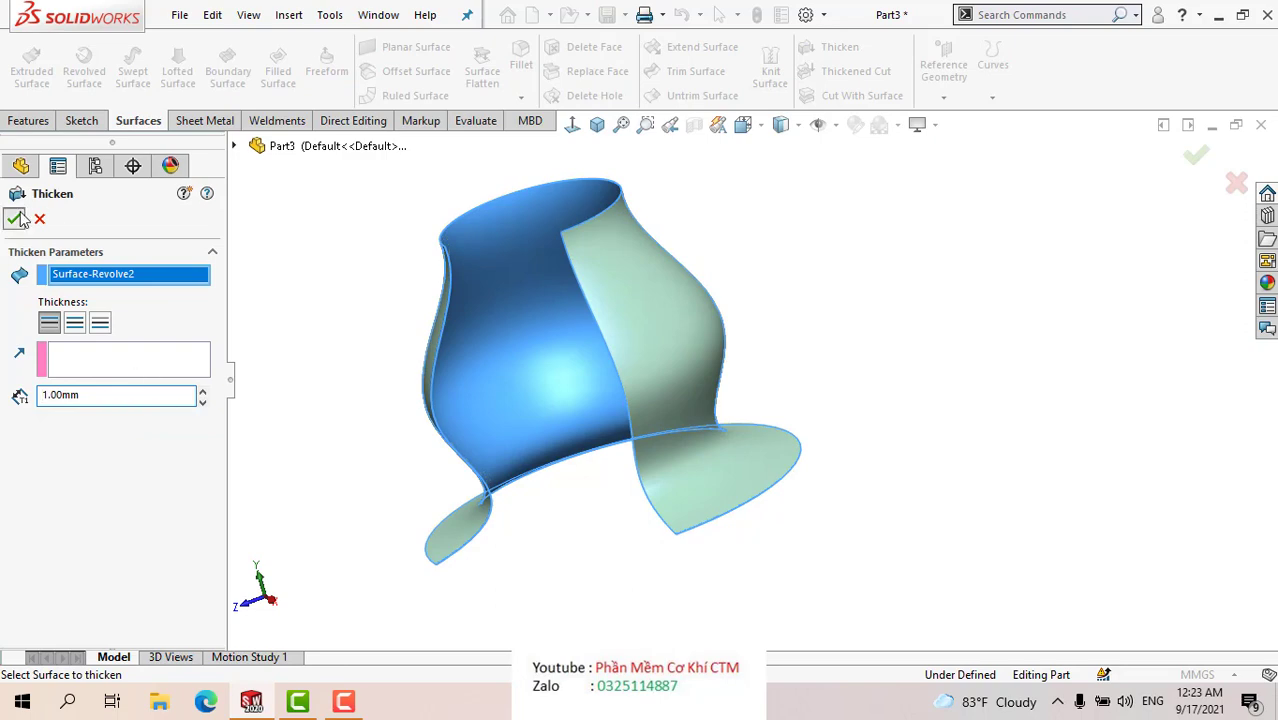
click(17, 220)
mouse_move(385, 323)
middle_down()
mouse_move(448, 168)
mouse_move(605, 338)
mouse_move(562, 334)
middle_up()
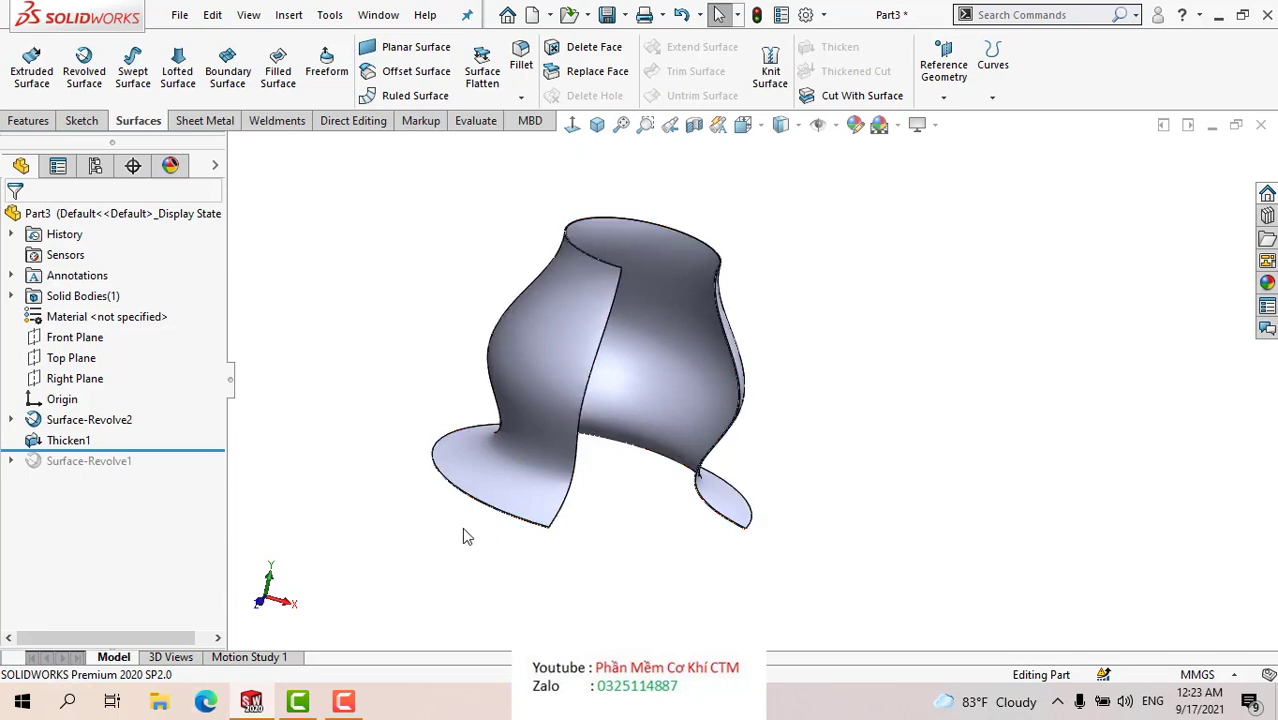
- Face the model front-on and give the whole part a bright green appearance
key(ctrl+1)
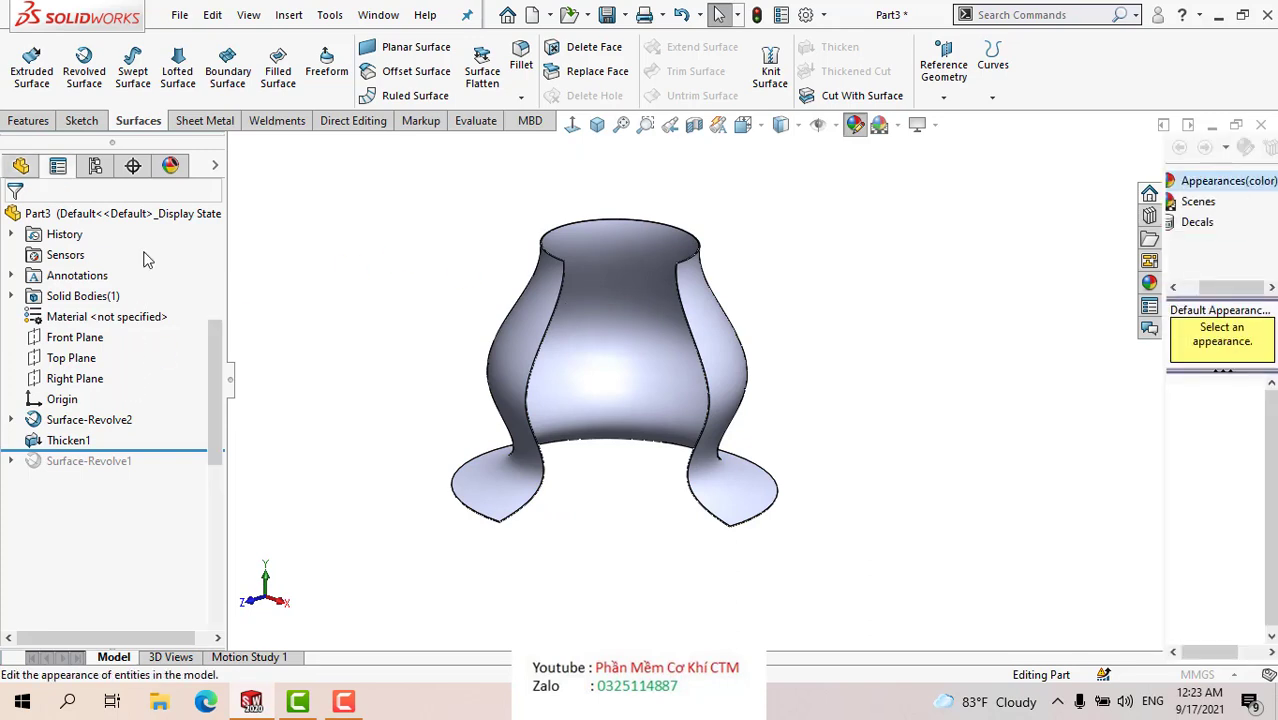
click(91, 600)
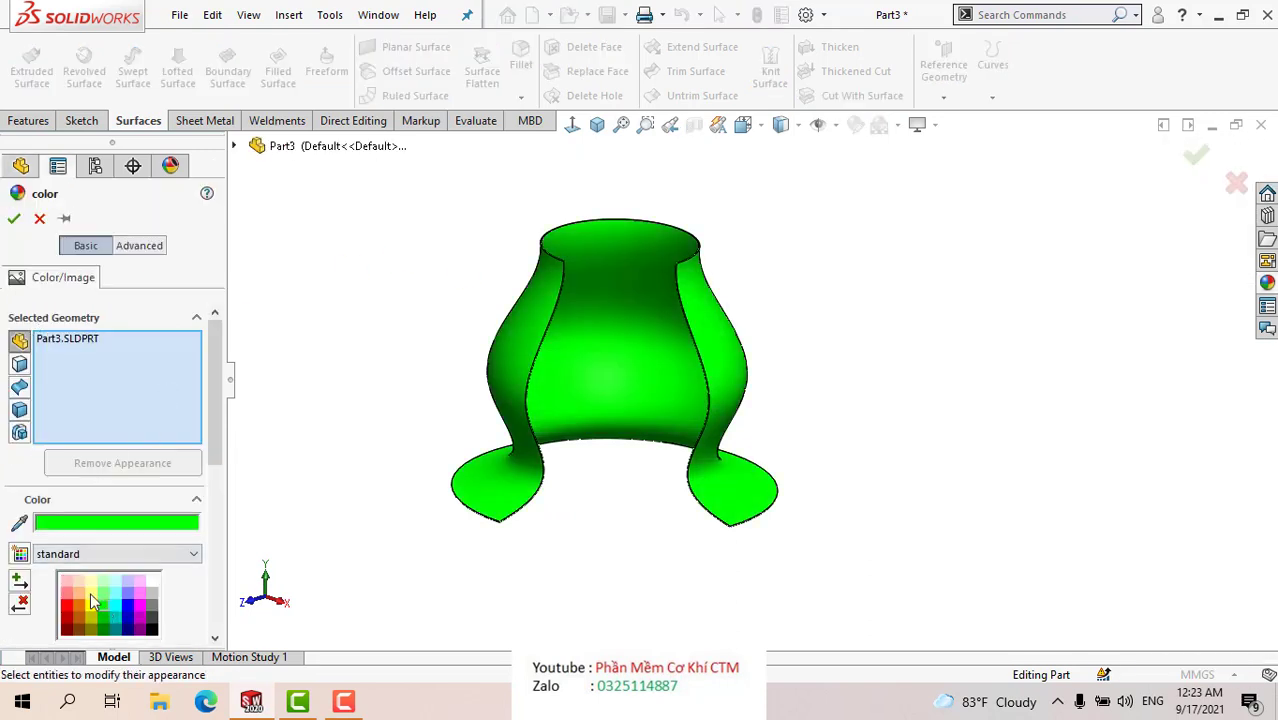
click(14, 219)
- Turn on ambient occlusion and apply a grey gradient background scene
click(933, 124)
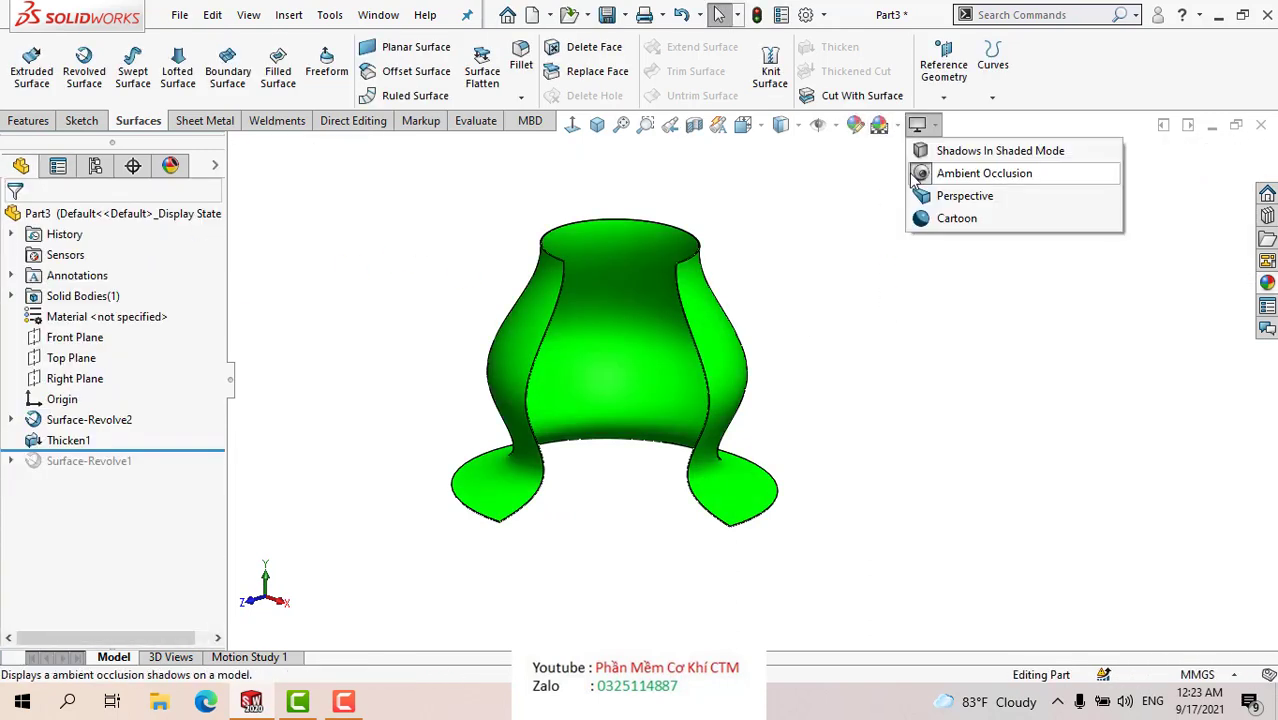
click(899, 124)
click(913, 196)
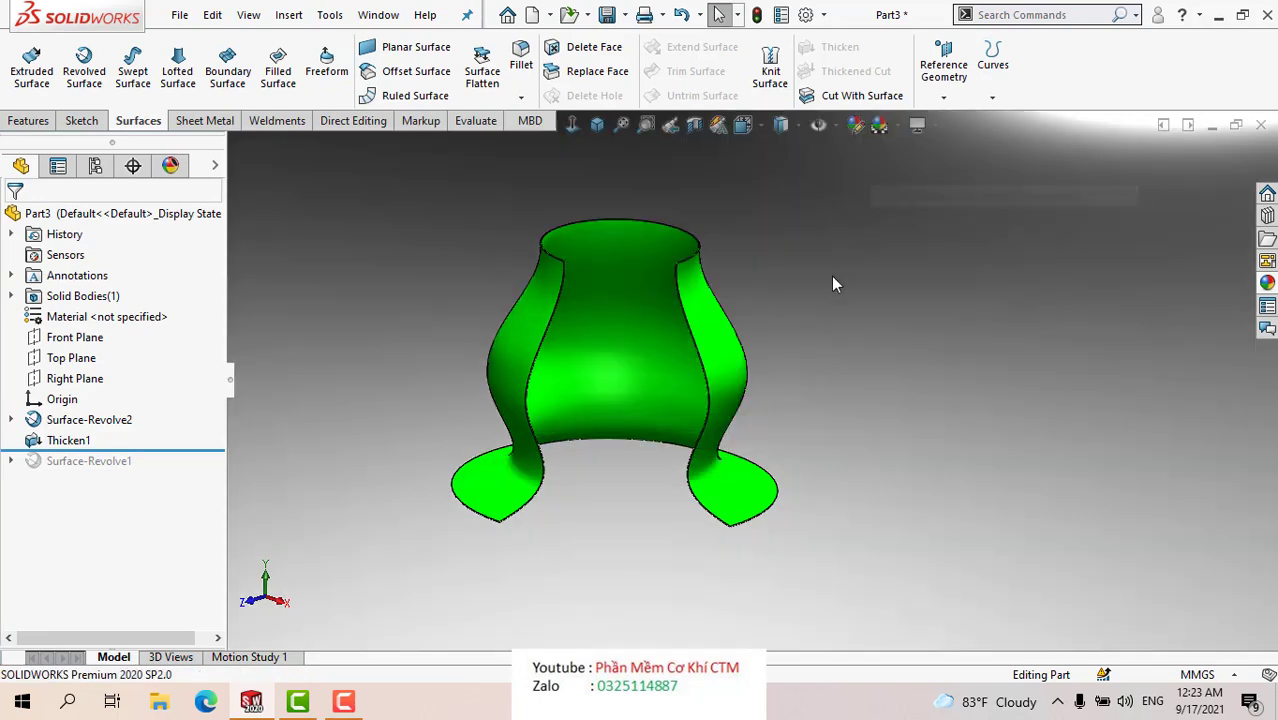